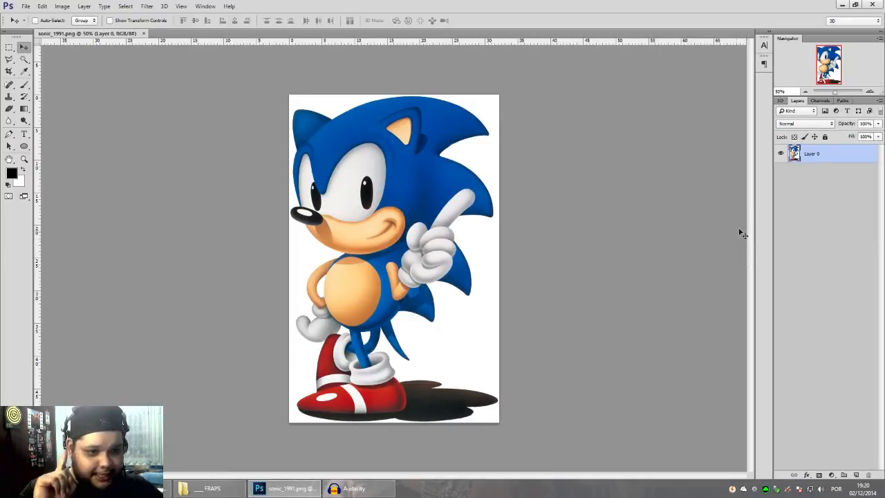
double_click(858, 159)
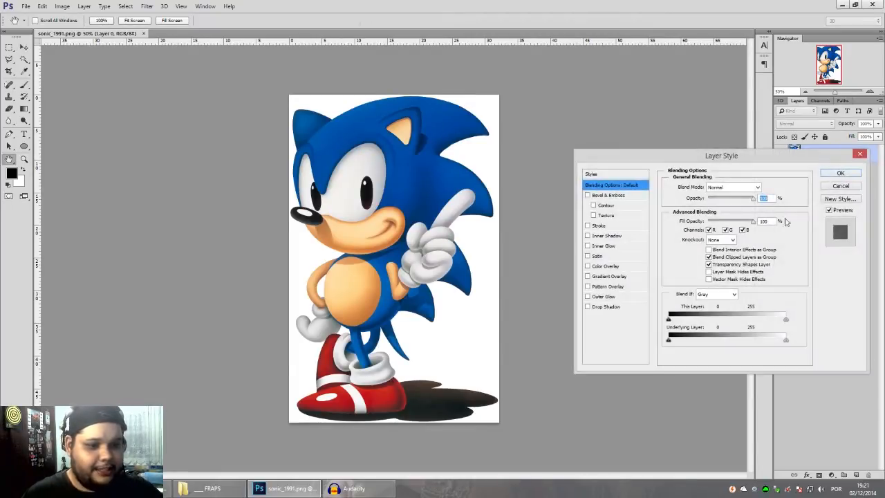
left_click(832, 191)
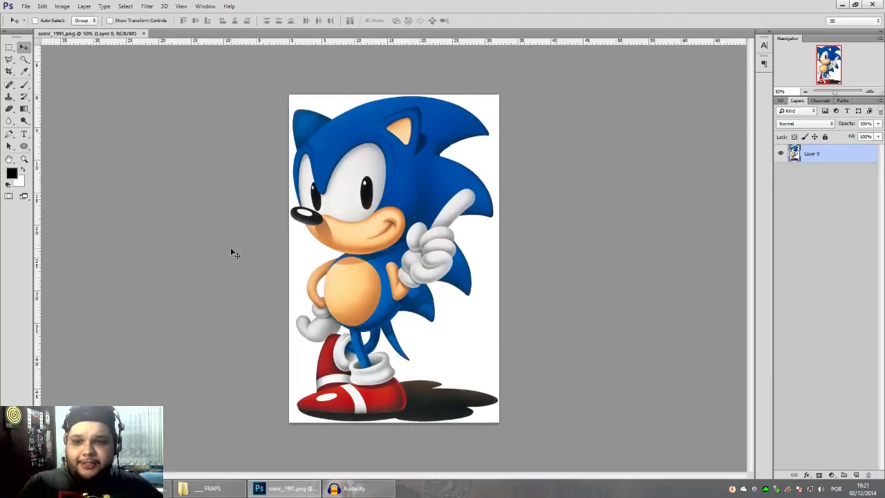
Draw a closed black shape from the nose across the muzzle to the raised hand with the Pen tool in Shape mode.
left_click(10, 136)
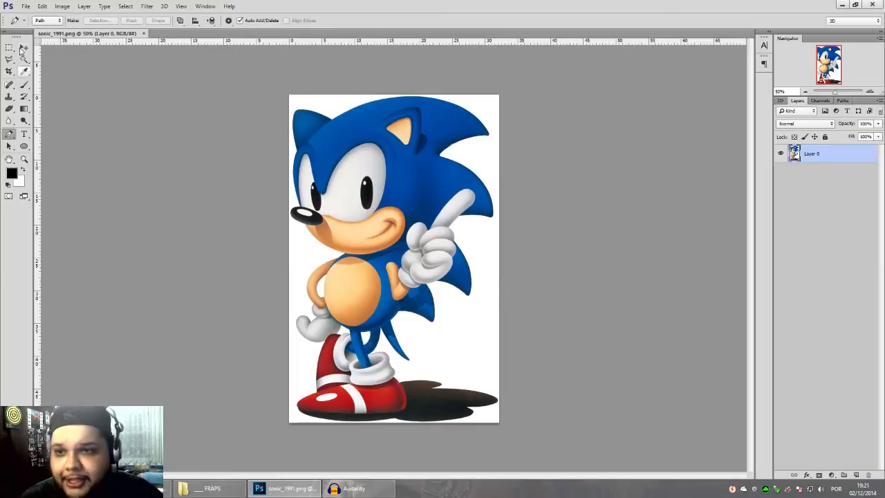
left_click(47, 21)
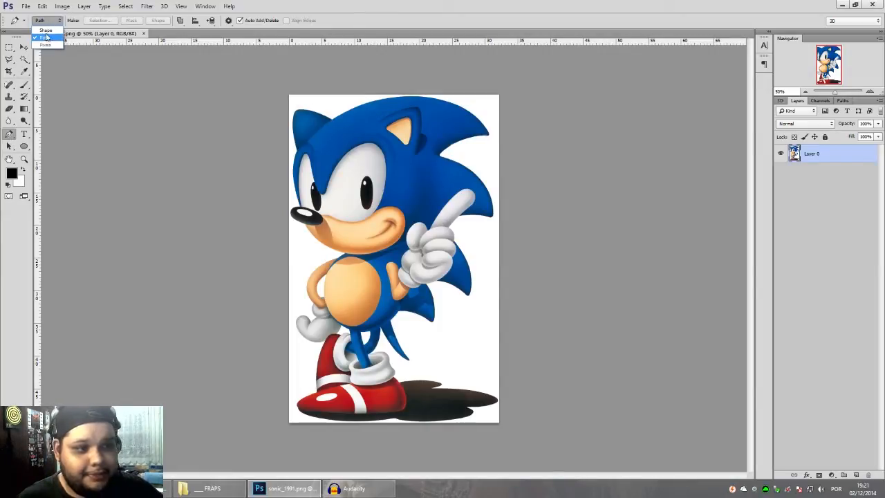
left_click(45, 31)
left_click(329, 219)
left_click_drag(392, 189, 406, 188)
left_click_drag(435, 239, 437, 249)
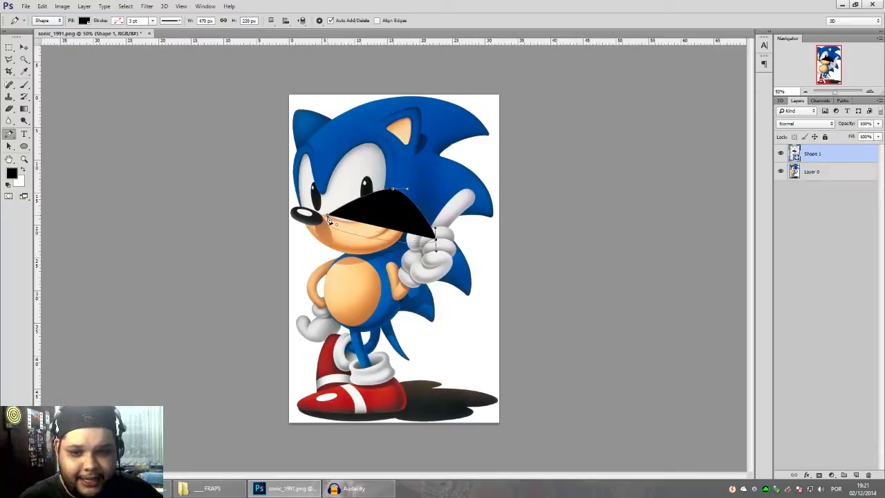
left_click(329, 218)
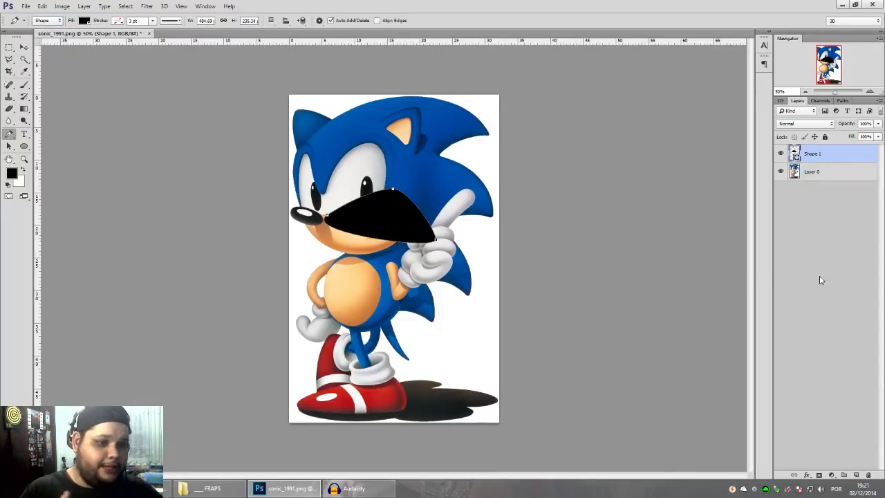
Merge the drawn shape layer into the character image layer below it.
left_click(820, 200)
left_click(827, 160)
left_click(23, 46)
key("ctrl+e")
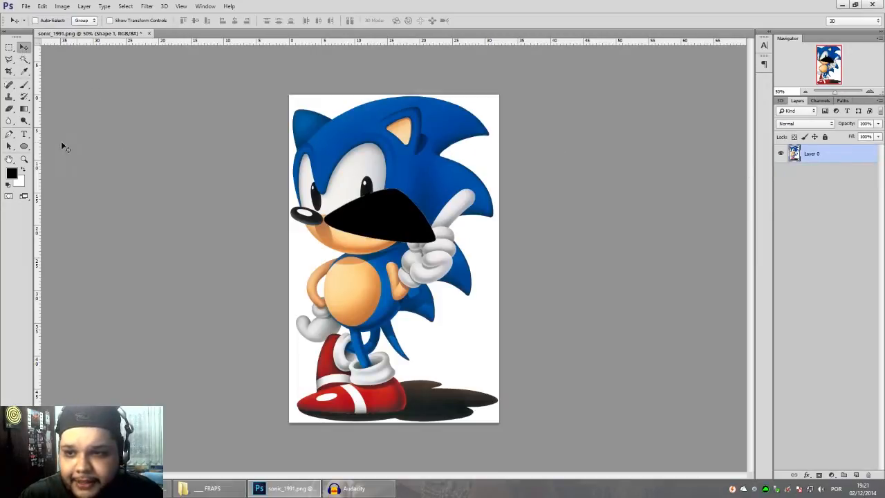
Set the Pen tool to Path mode, ready to trace the white cuff of the front shoe.
left_click(9, 134)
left_click(52, 22)
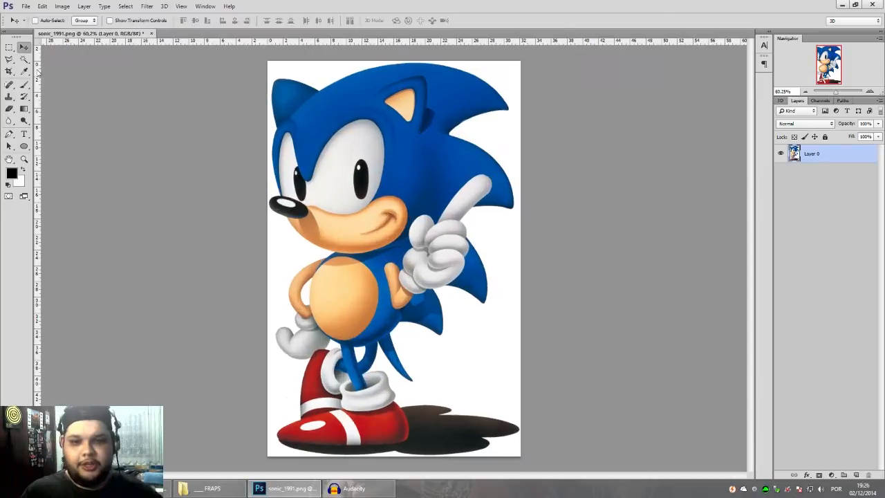
scroll(368, 328, "up", 10)
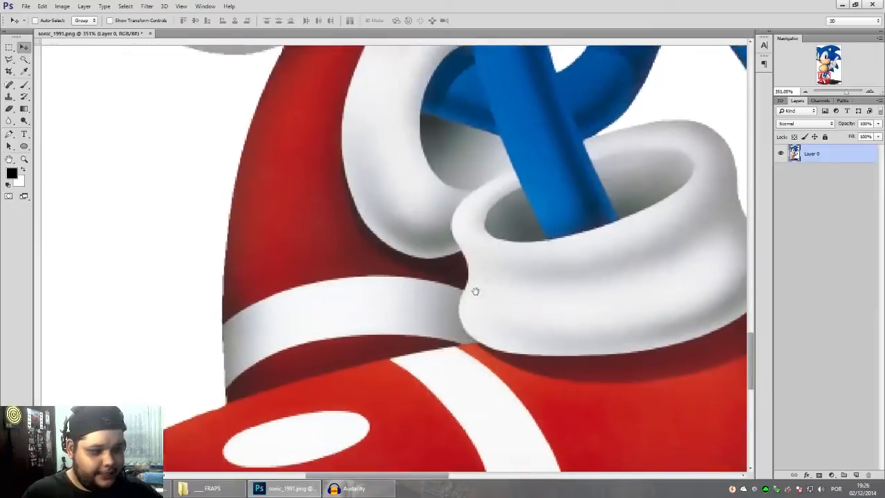
left_click_drag(475, 291, 467, 147)
left_click_drag(420, 258, 392, 276)
scroll(449, 274, "down", 1)
scroll(494, 259, "up", 2)
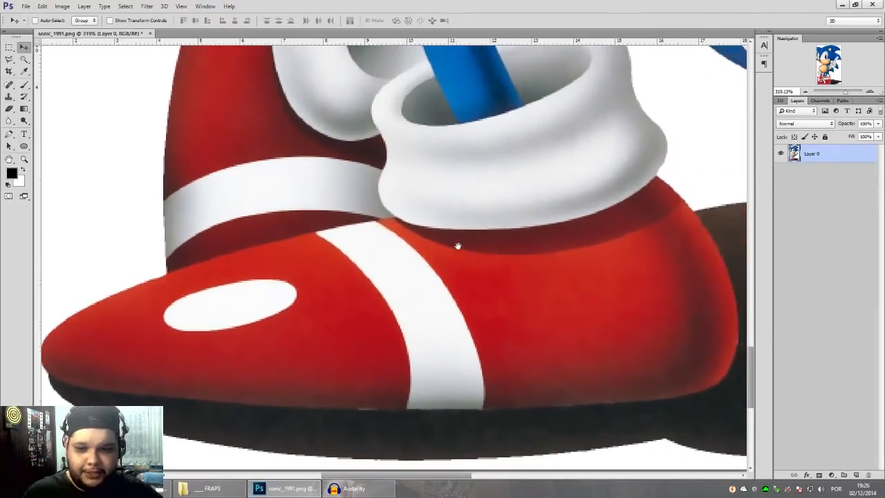
left_click_drag(517, 166, 475, 259)
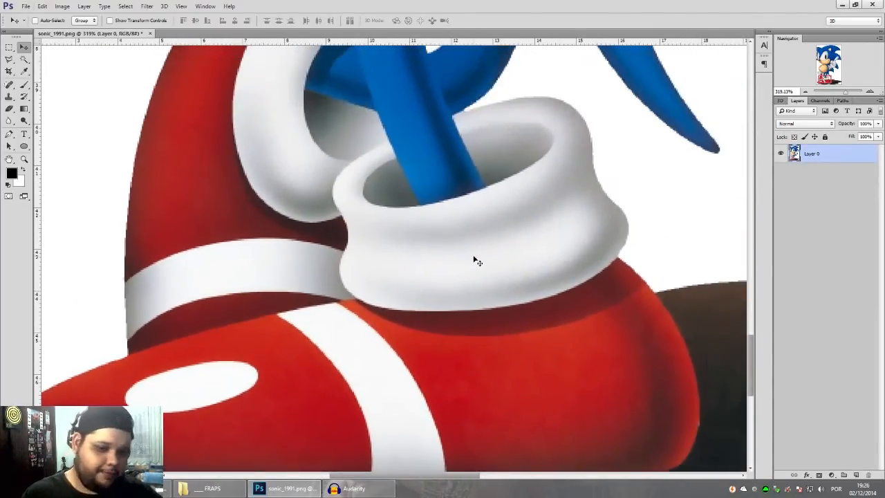
key("p")
scroll(397, 274, "up", 10)
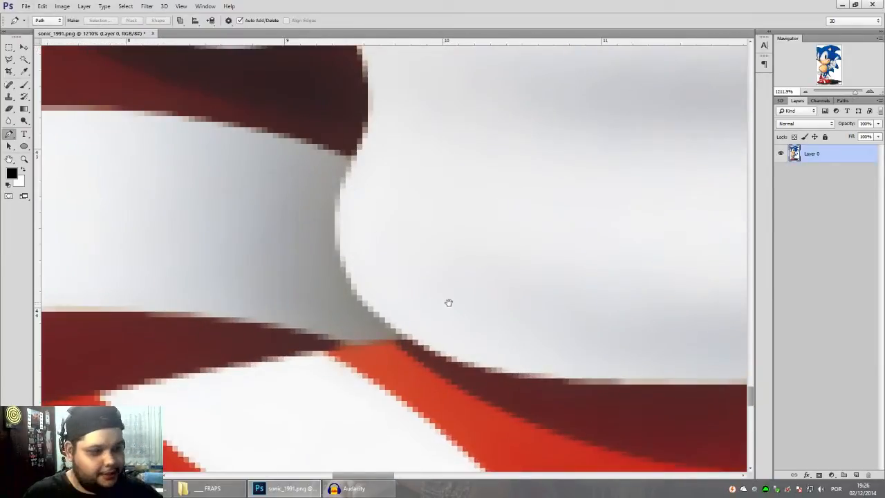
left_click_drag(448, 302, 456, 306)
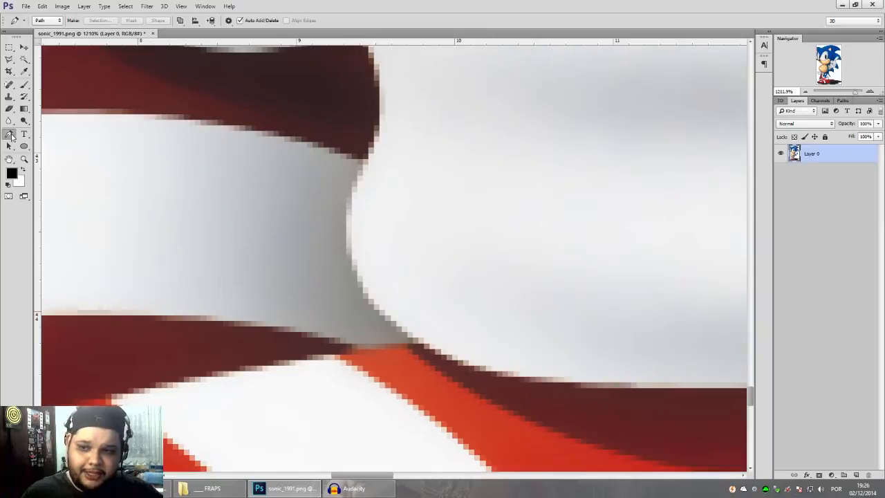
left_click(54, 21)
left_click(55, 39)
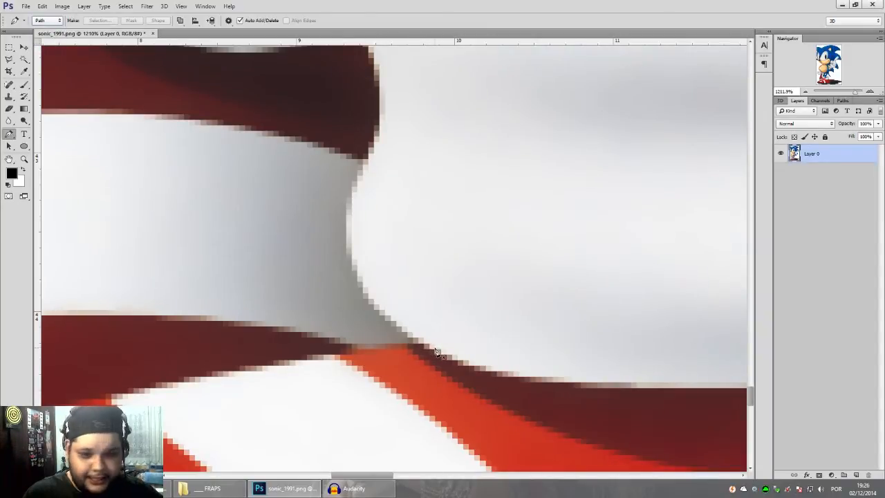
Start a path at the front cuff's lower-left edge and curve it upward beside the rear shoe's white band, refining the curve handle.
left_click_drag(470, 300, 446, 277)
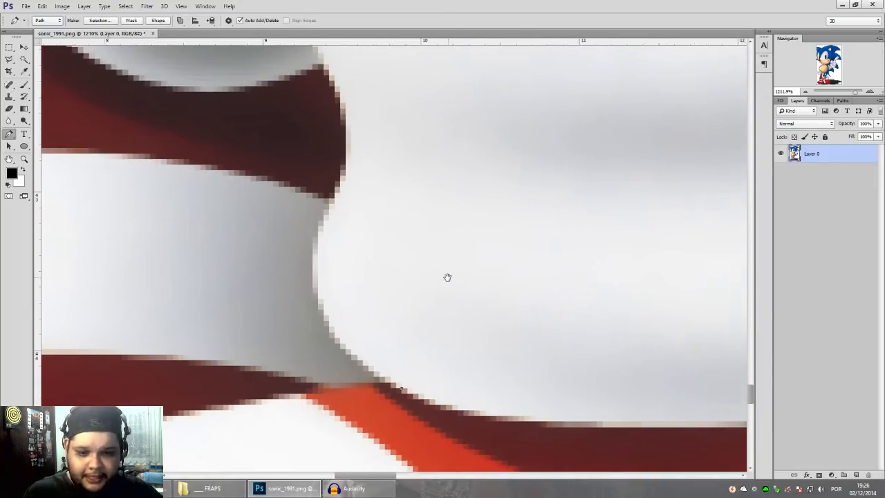
left_click(401, 389)
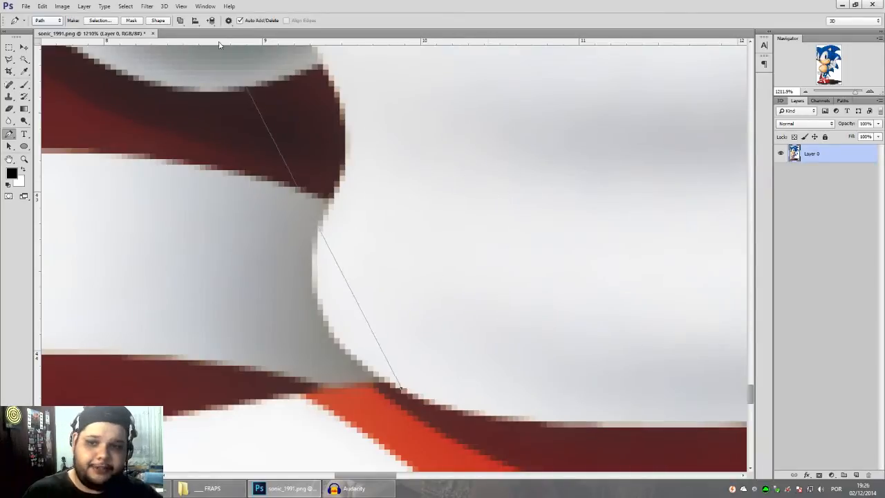
left_click(228, 22)
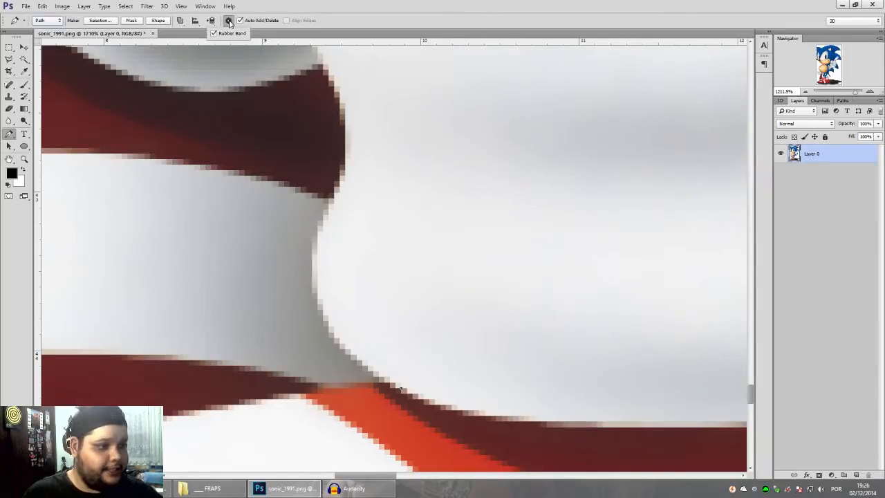
left_click(351, 16)
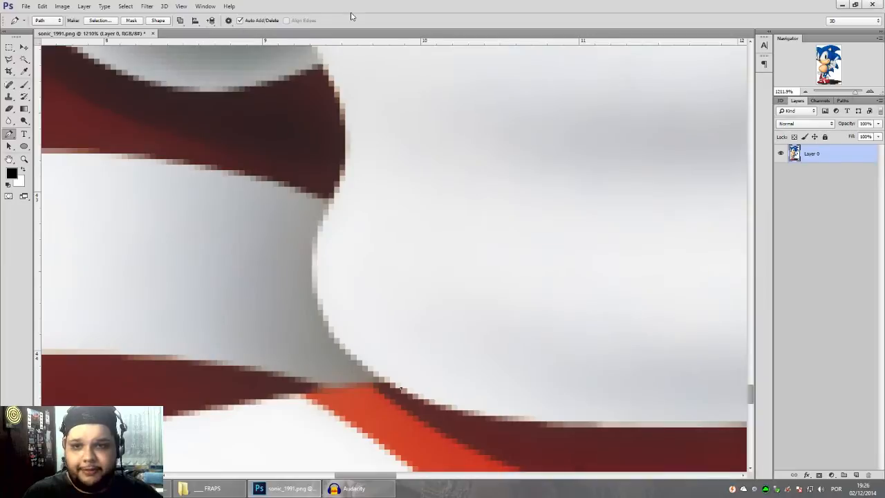
left_click_drag(373, 262, 398, 262)
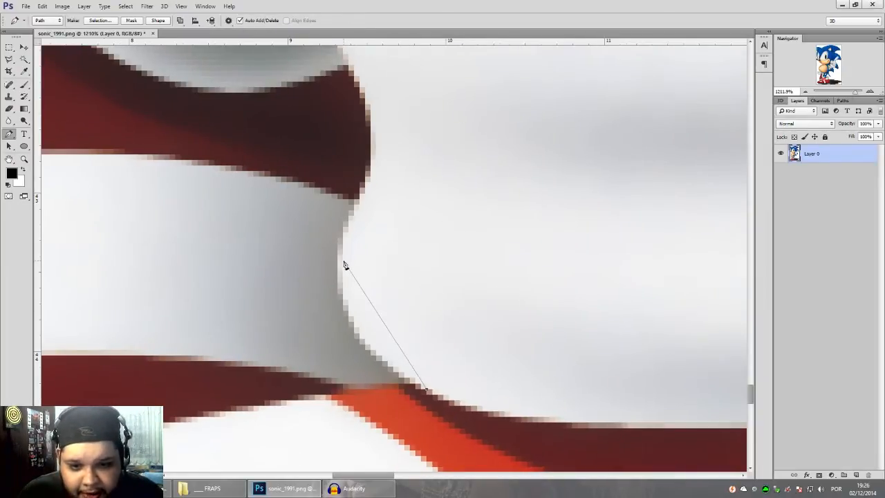
left_click_drag(343, 261, 343, 183)
left_click_drag(419, 184, 433, 253)
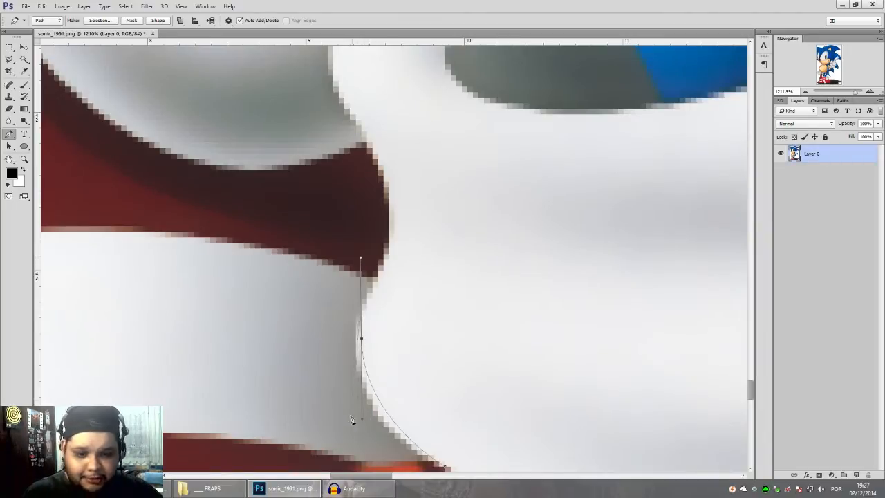
left_click_drag(425, 350, 415, 289)
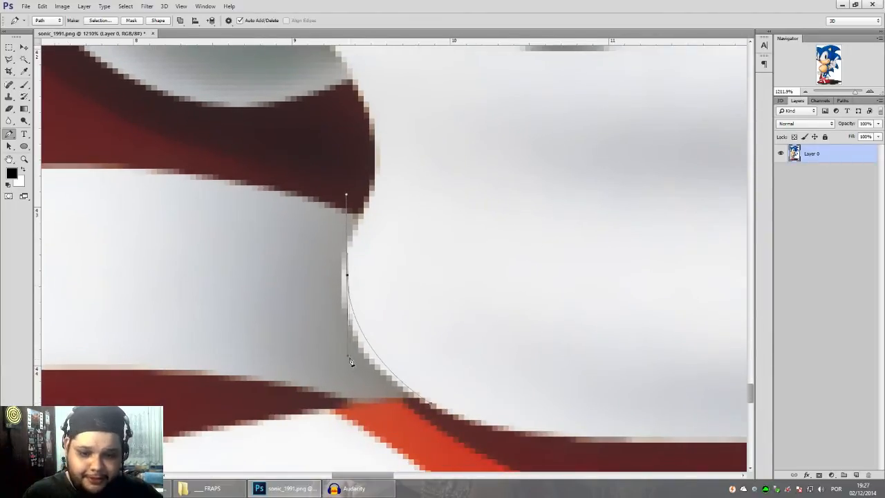
mouse_move(347, 358)
left_mouse_down()
mouse_move(404, 306)
mouse_move(403, 198)
mouse_move(295, 219)
mouse_move(223, 297)
mouse_move(458, 280)
mouse_move(435, 295)
mouse_move(324, 316)
mouse_move(330, 339)
mouse_move(421, 320)
mouse_move(343, 361)
left_mouse_up()
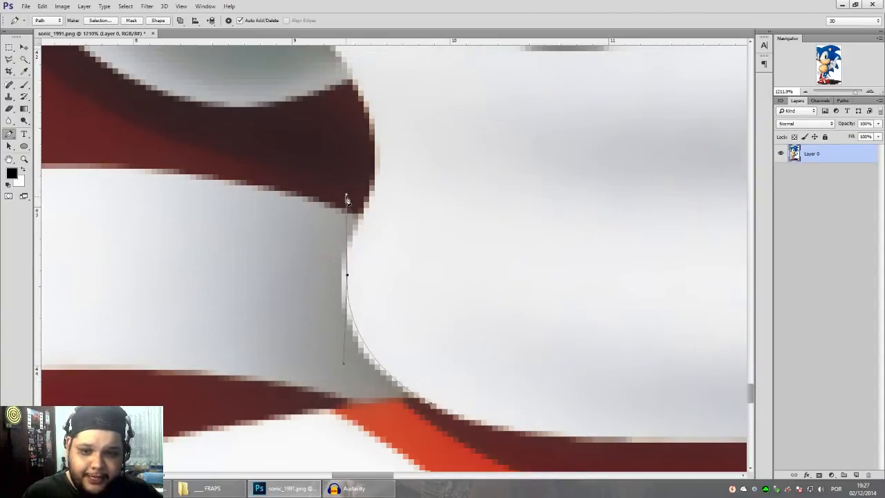
Add a curved anchor where the cuff meets the dark red area and adjust the handles so the path follows the edge.
left_click_drag(444, 177, 458, 267)
left_click_drag(390, 220, 380, 166)
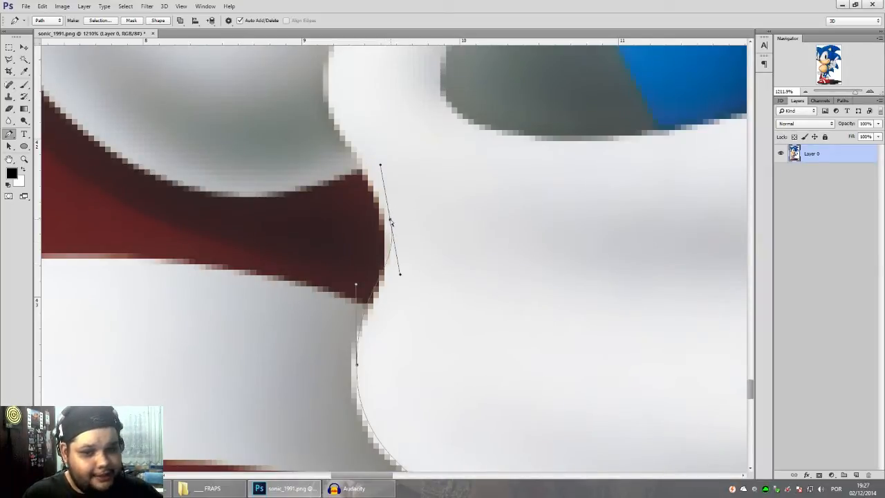
left_click_drag(391, 219, 378, 192)
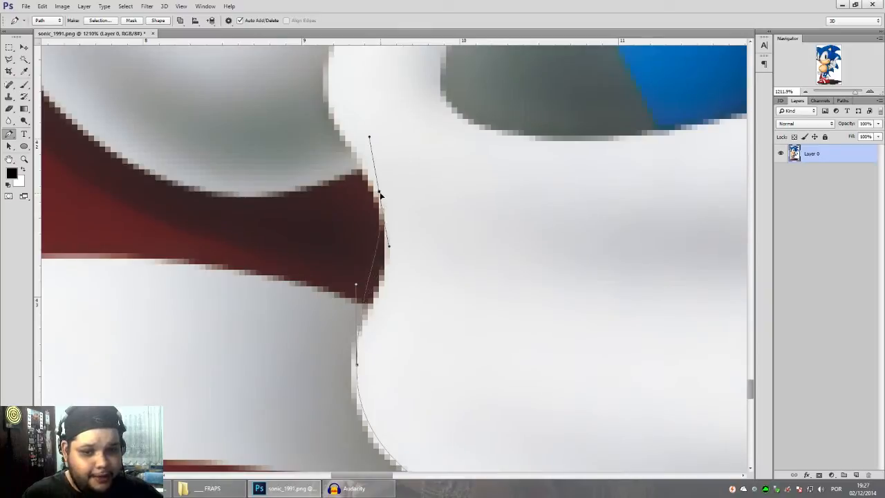
left_click_drag(389, 245, 362, 319)
mouse_move(401, 284)
left_mouse_down()
mouse_move(403, 305)
mouse_move(408, 296)
left_mouse_up()
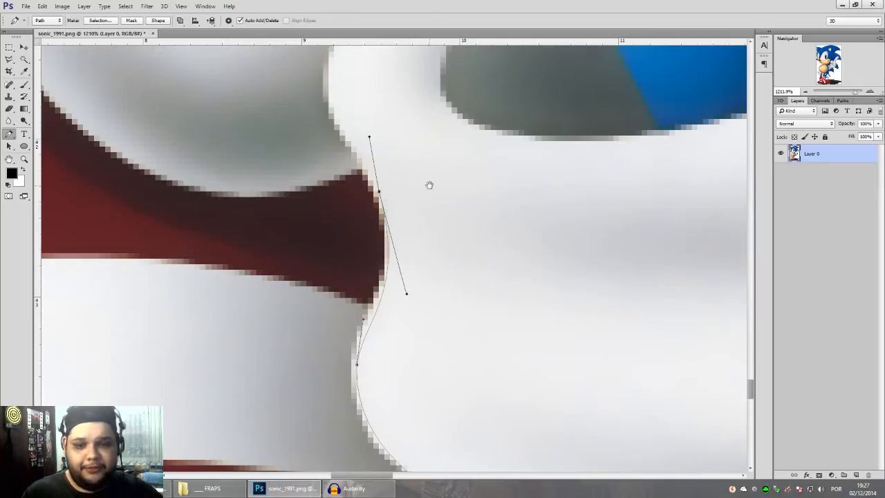
Shorten the last anchor's outgoing handle and extend the path with curved anchors around the cuff's left rim.
left_click_drag(429, 184, 450, 239)
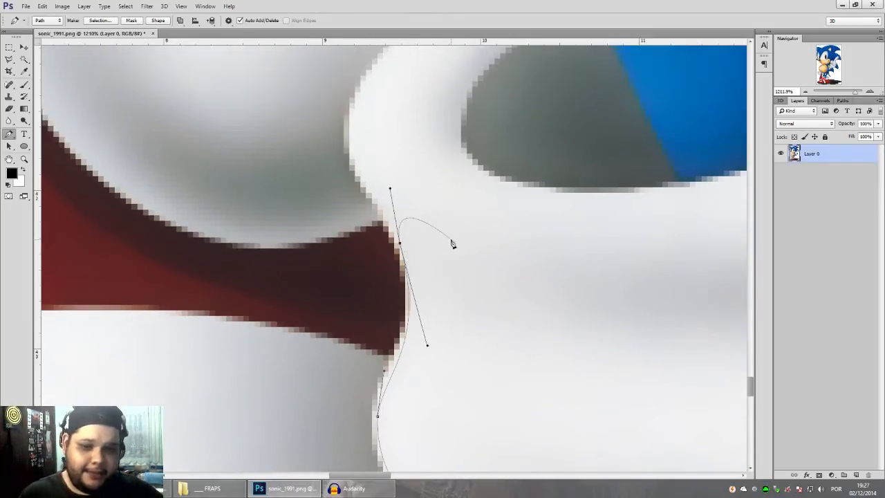
left_click_drag(438, 239, 400, 305)
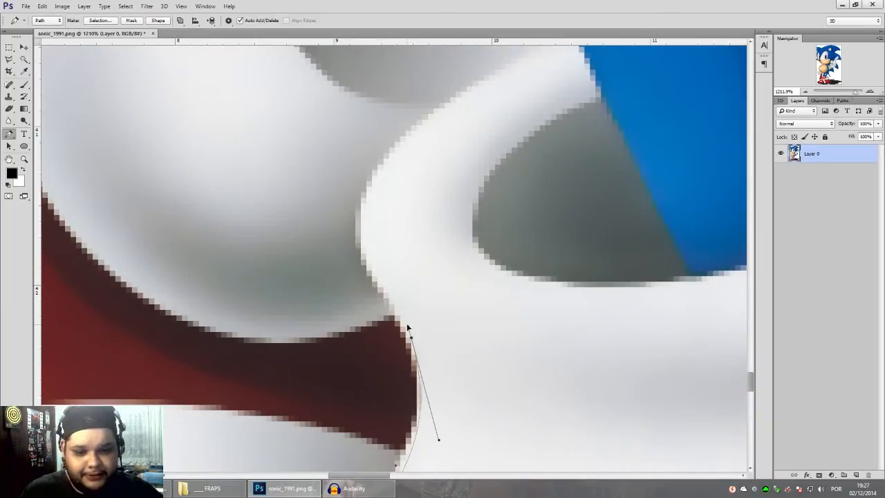
scroll(408, 329, "down", 5)
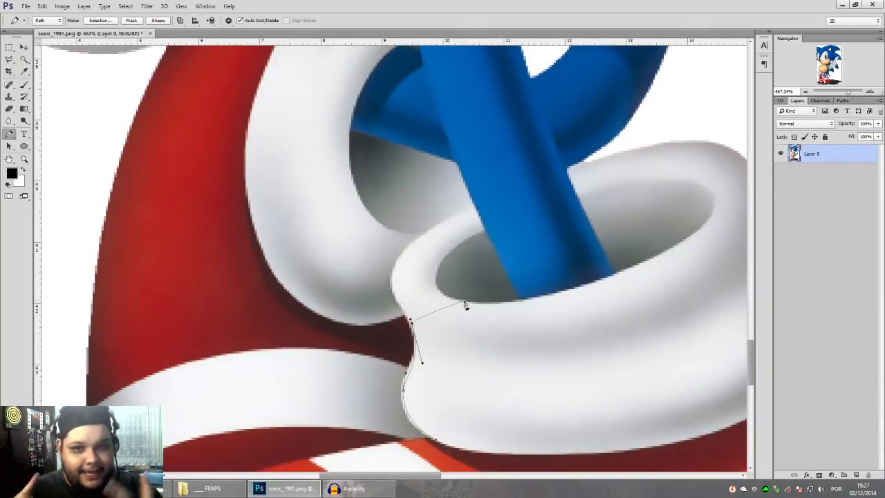
scroll(402, 310, "up", 5)
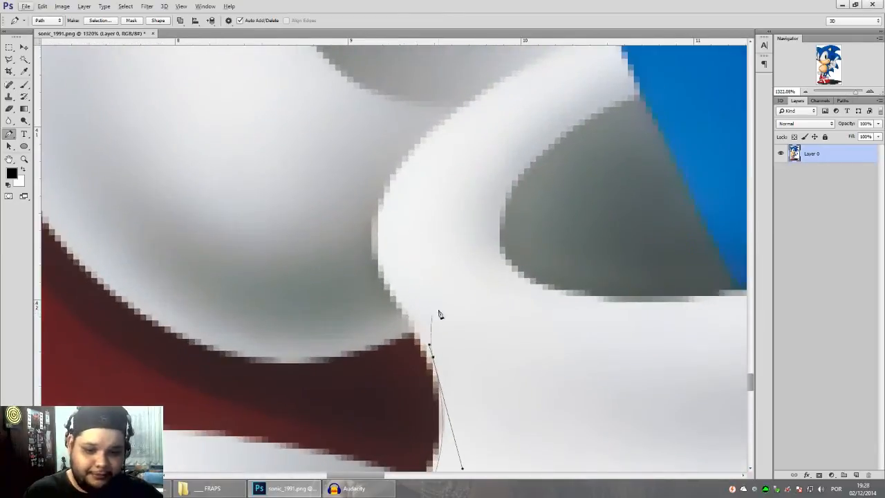
left_click_drag(438, 315, 424, 317)
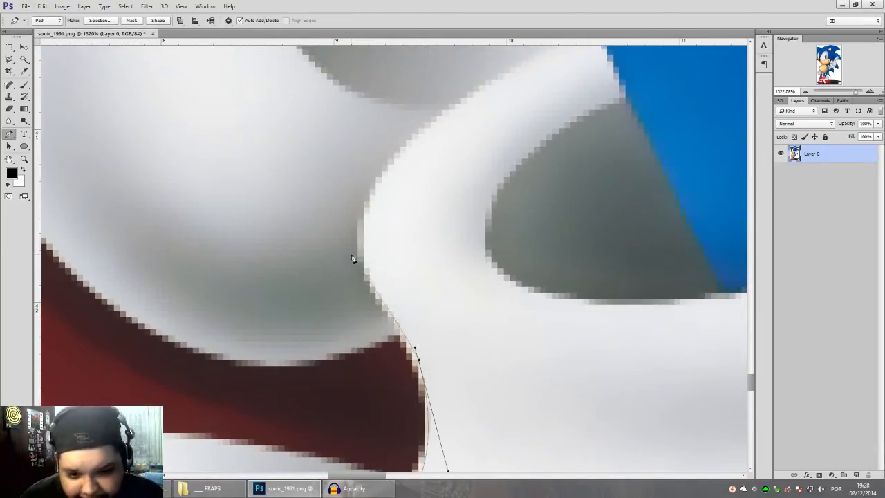
left_click_drag(369, 259, 364, 246)
left_click_drag(388, 173, 416, 141)
Extend the path with curved anchors along the cuff's upper-left edge and across the blue leg to the cuff's far rim.
left_click_drag(539, 128, 408, 243)
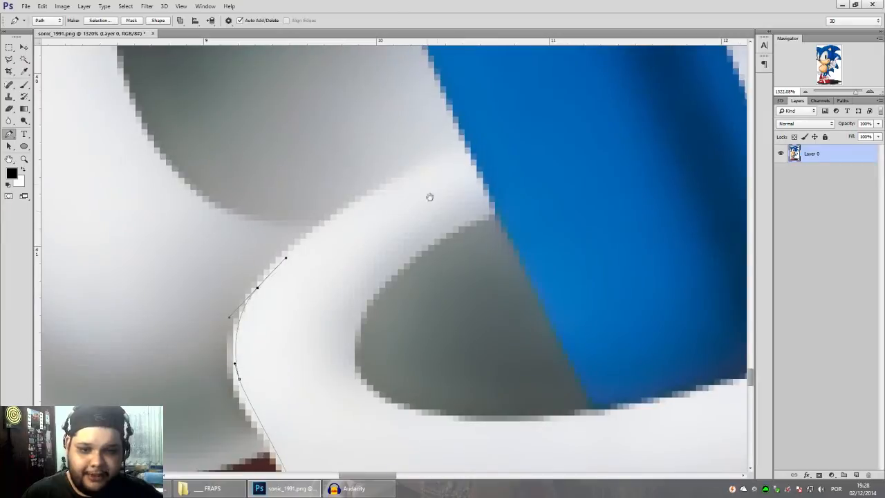
left_click_drag(458, 154, 530, 124)
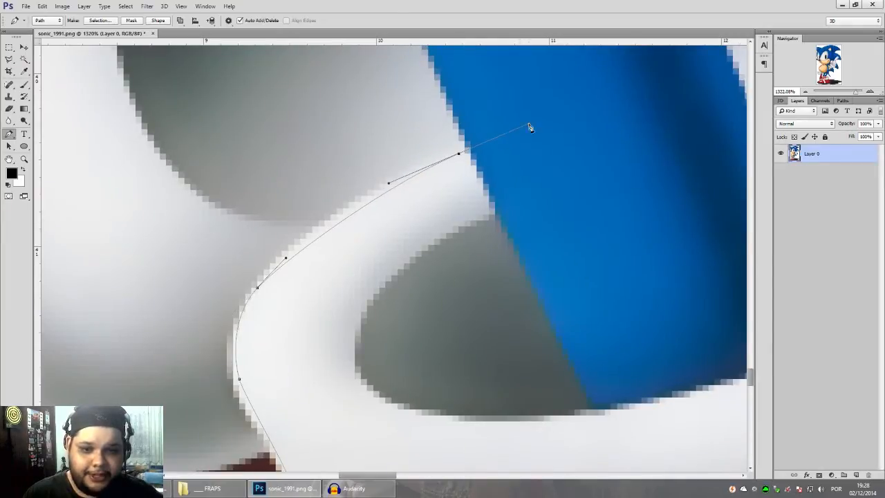
left_click_drag(502, 158, 436, 194)
left_click_drag(622, 114, 415, 183)
left_click_drag(567, 122, 637, 106)
left_click_drag(691, 108, 335, 203)
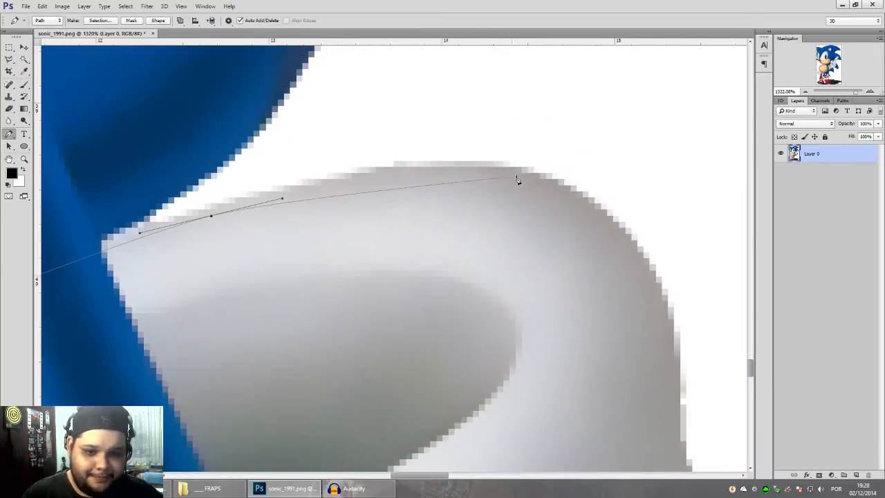
Curve the path over the cuff's top edge and around its upper-right corner, shortening the outgoing handles of the new anchors.
left_click_drag(516, 179, 627, 196)
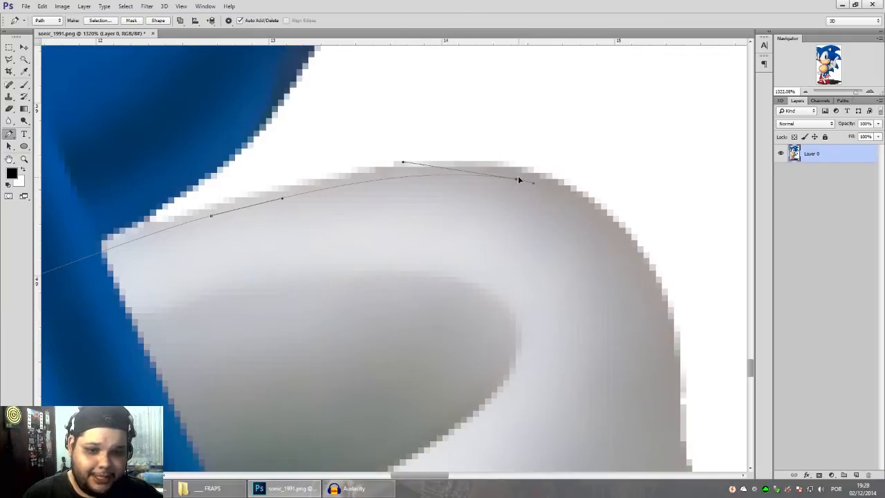
left_click_drag(555, 204, 470, 186)
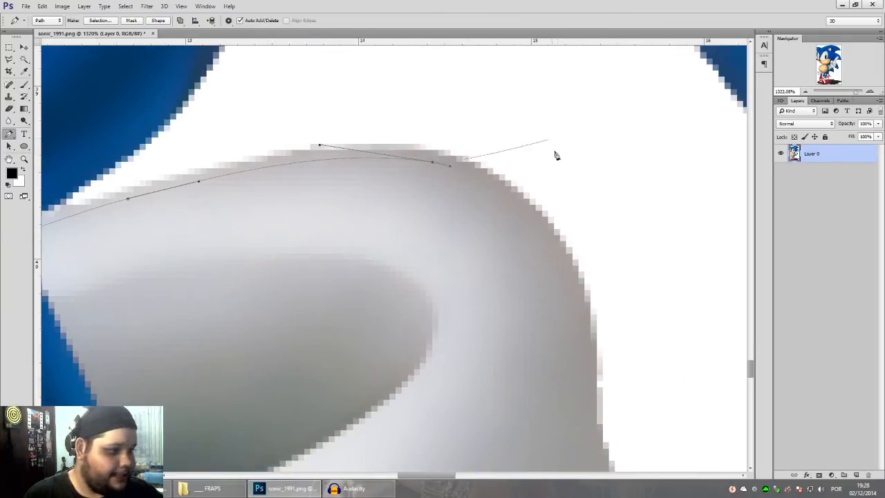
left_click_drag(552, 238, 516, 282)
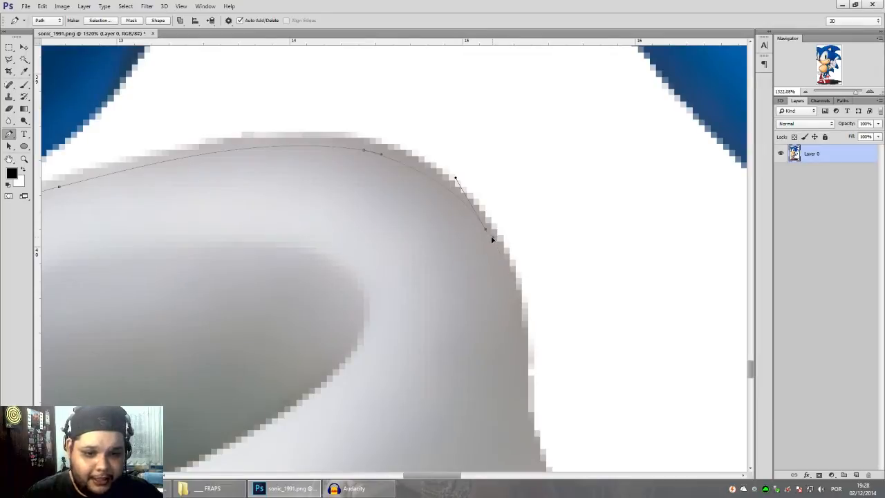
scroll(483, 232, "down", 4)
scroll(470, 217, "right", 2)
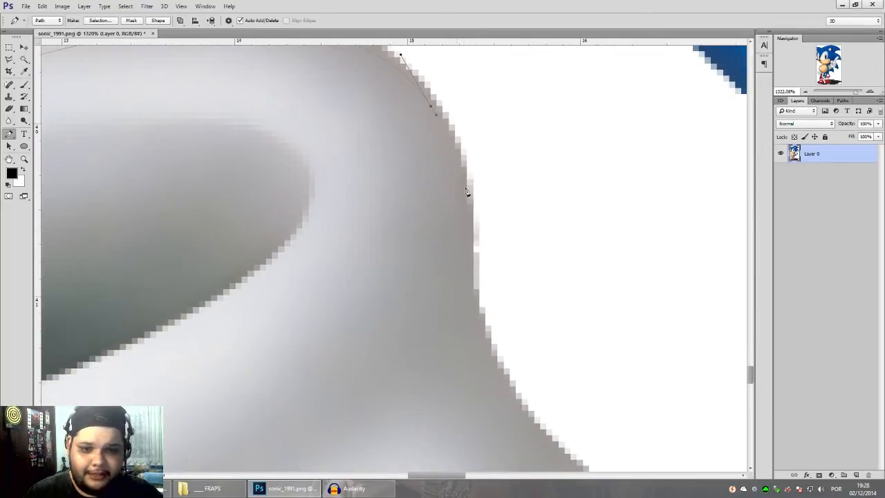
Continue the path down the cuff's right edge with curved anchors, following the inward dip to the lower bulge.
left_click_drag(467, 180, 471, 209)
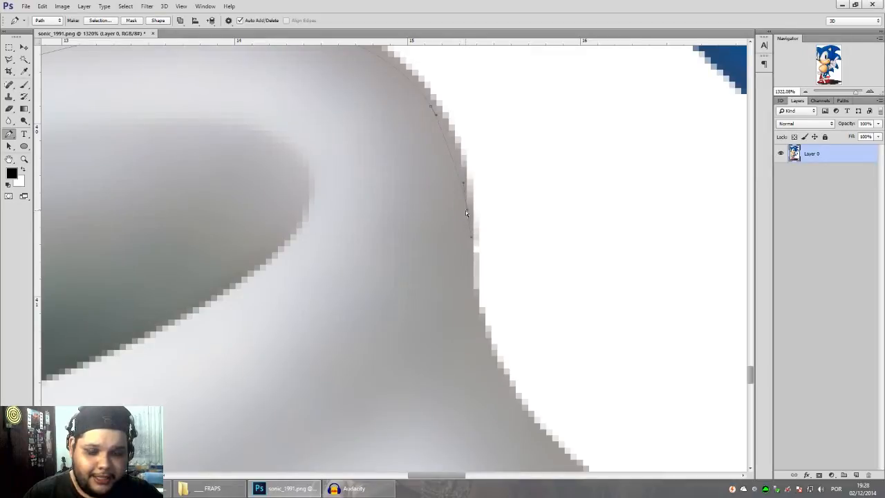
left_click_drag(476, 266, 400, 222)
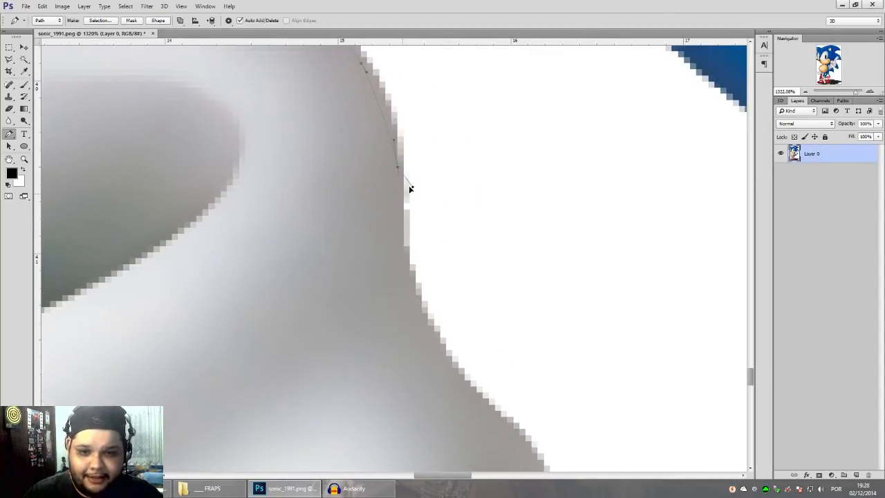
left_click_drag(422, 287, 373, 284)
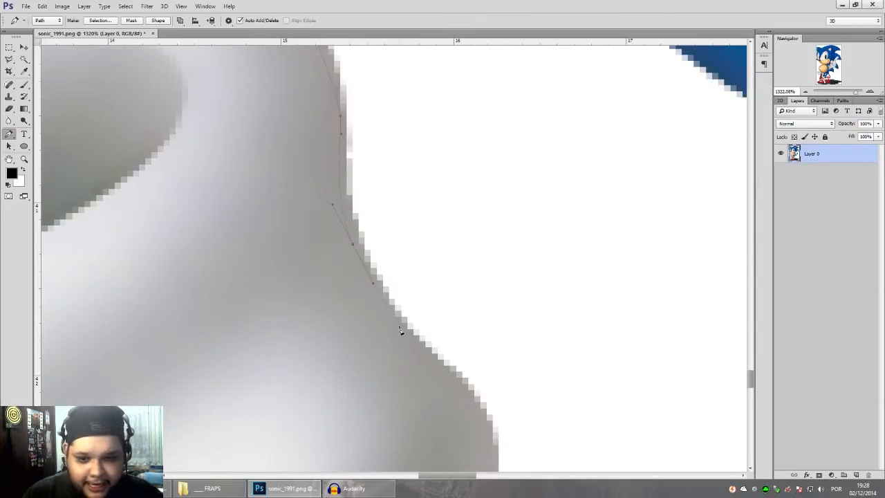
left_click_drag(393, 316, 352, 273)
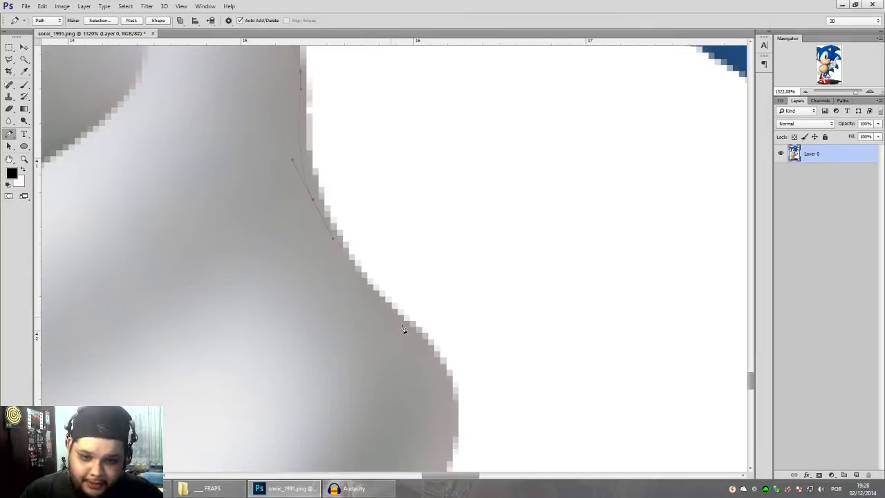
left_click_drag(426, 349, 427, 351)
left_click_drag(453, 391, 419, 267)
Curve the path around the cuff's lower-right bulge and place an anchor where the cuff meets the red shoe.
scroll(409, 301, "down", 2)
scroll(409, 300, "down", 3)
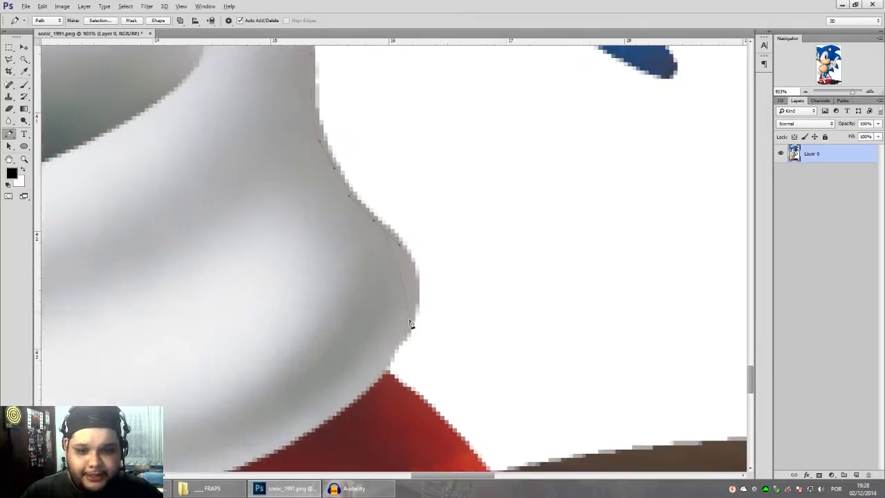
scroll(411, 320, "up", 4)
left_click_drag(413, 300, 405, 338)
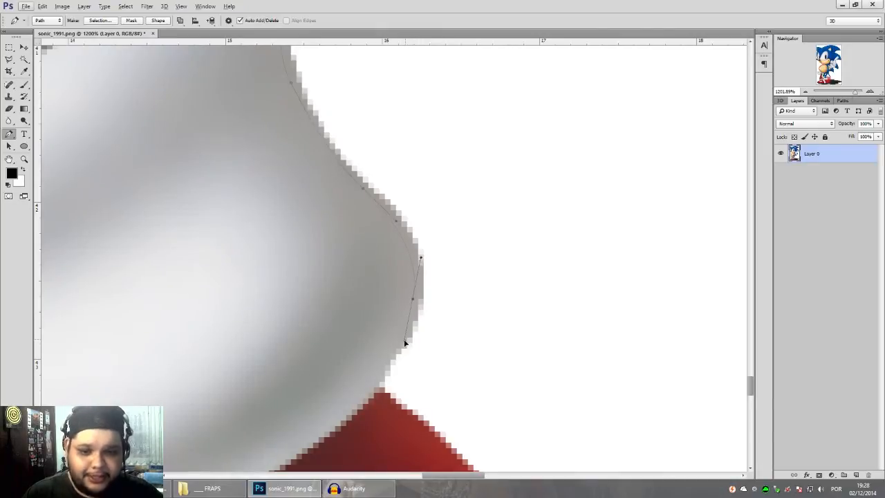
left_click_drag(376, 372, 368, 312)
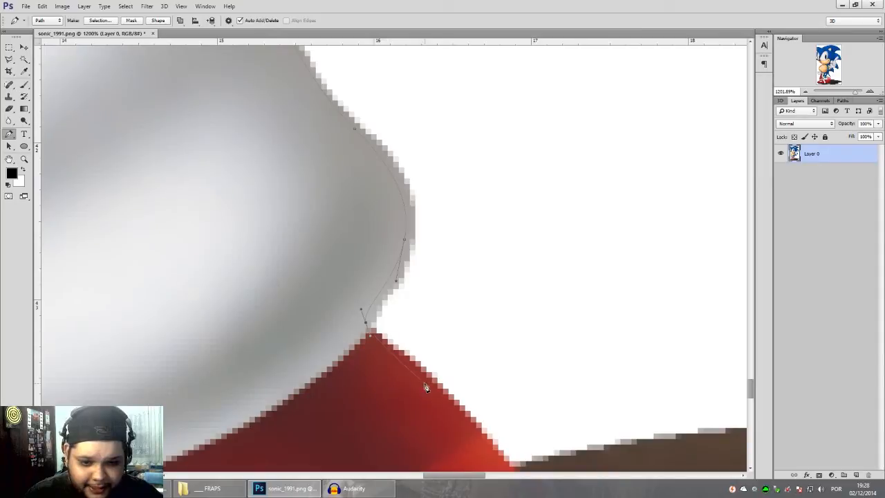
Extend the path from the cuff corner down the back edge of the red heel with curved anchors.
left_click_drag(453, 414, 393, 275)
scroll(456, 353, "down", 10)
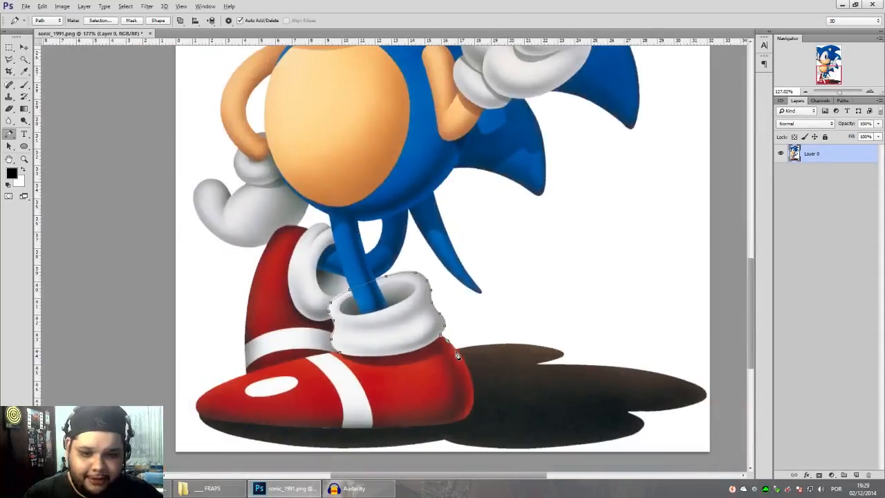
scroll(457, 355, "up", 6)
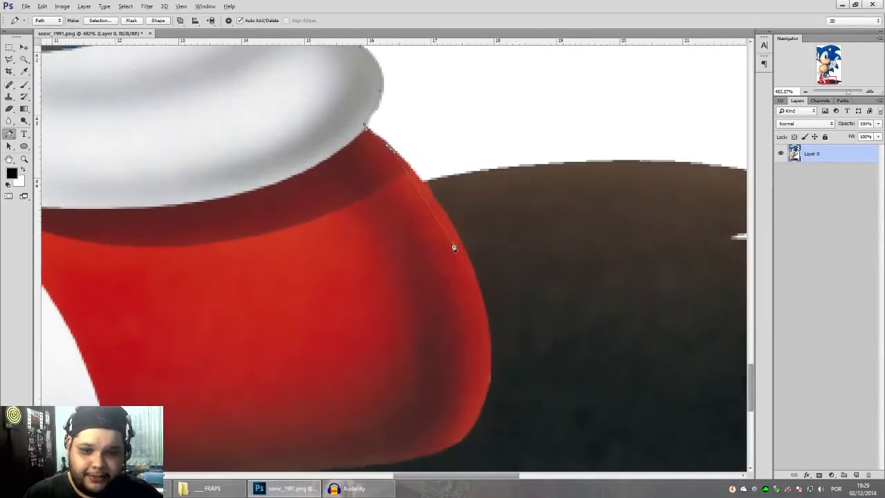
scroll(454, 248, "up", 2)
left_click_drag(461, 238, 480, 284)
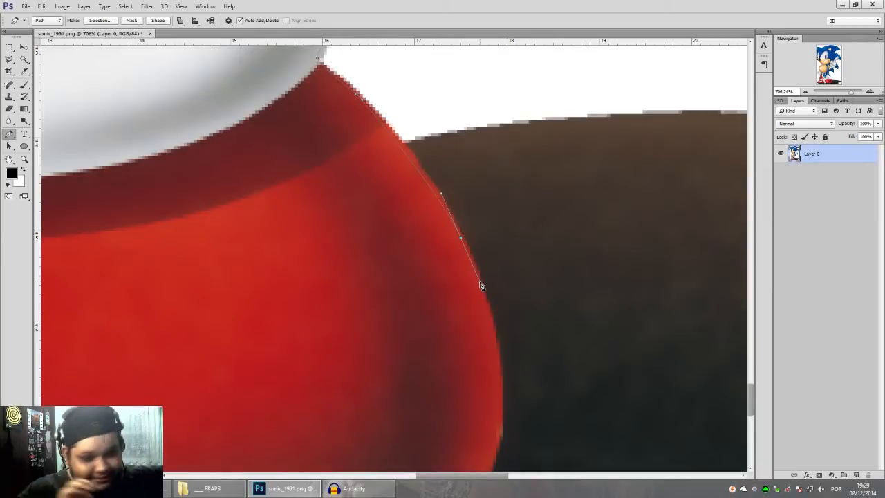
left_click(480, 283)
scroll(498, 345, "down", 5)
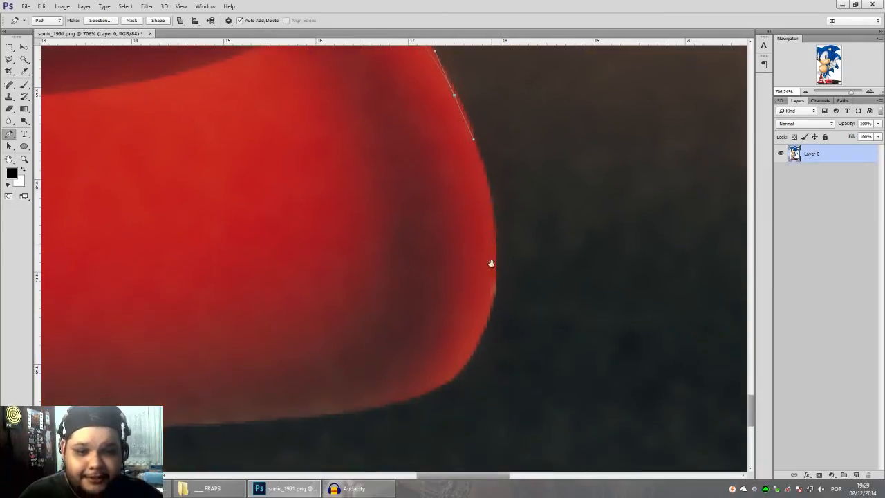
Curve the path around the heel's rounded lower corner and onto the shoe's bottom edge.
left_click_drag(493, 277, 449, 316)
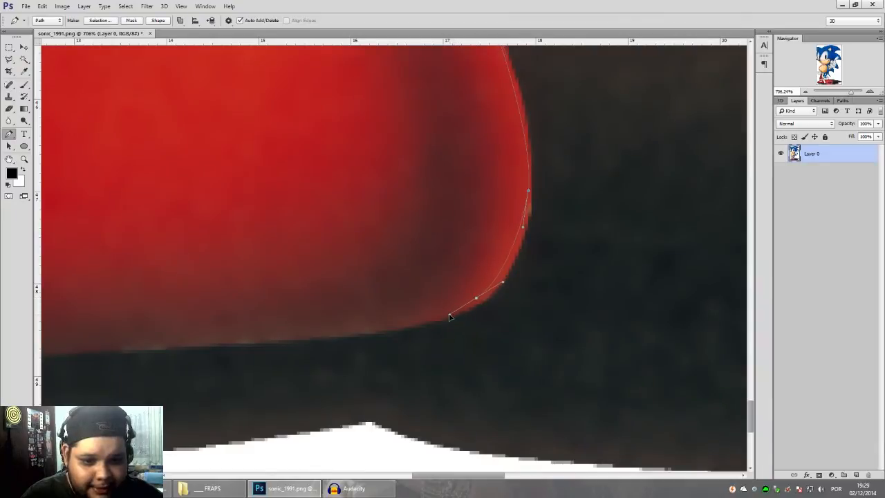
left_click_drag(390, 296, 493, 242)
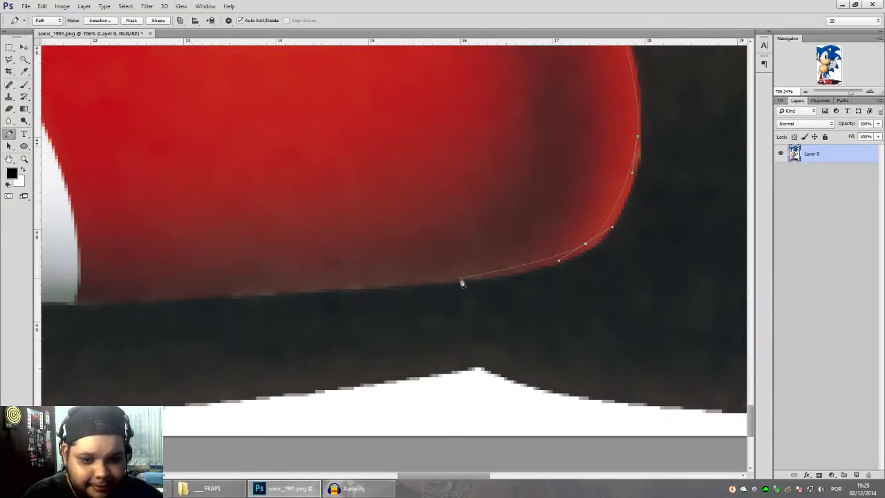
left_click_drag(451, 279, 407, 286)
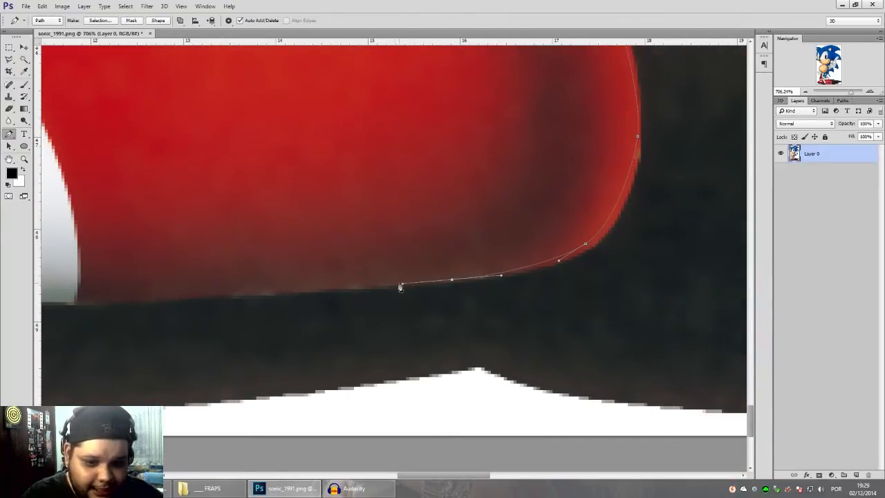
left_click_drag(357, 271, 494, 233)
Continue the path with curved anchors along the shoe's bottom edge and past the base of the white stripe.
left_click(290, 260)
left_click_drag(248, 262, 227, 263)
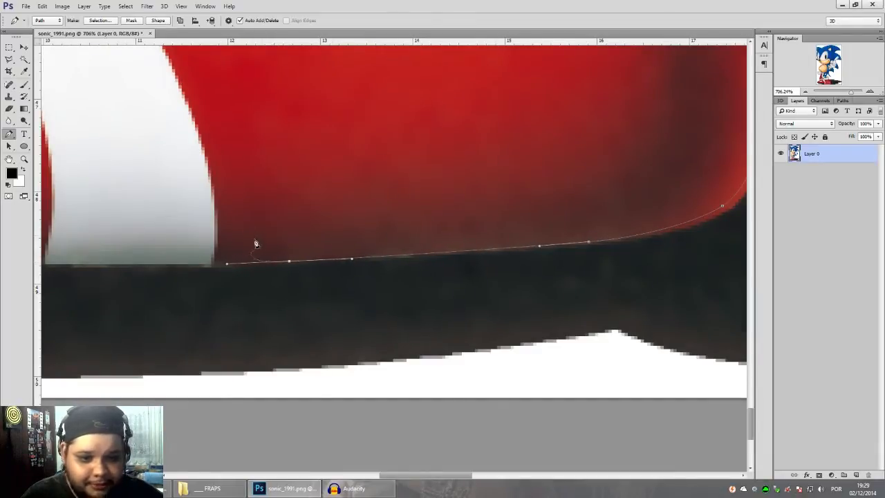
left_click_drag(230, 211, 430, 228)
left_click(228, 282)
left_click_drag(168, 238, 546, 259)
scroll(481, 283, "down", 1)
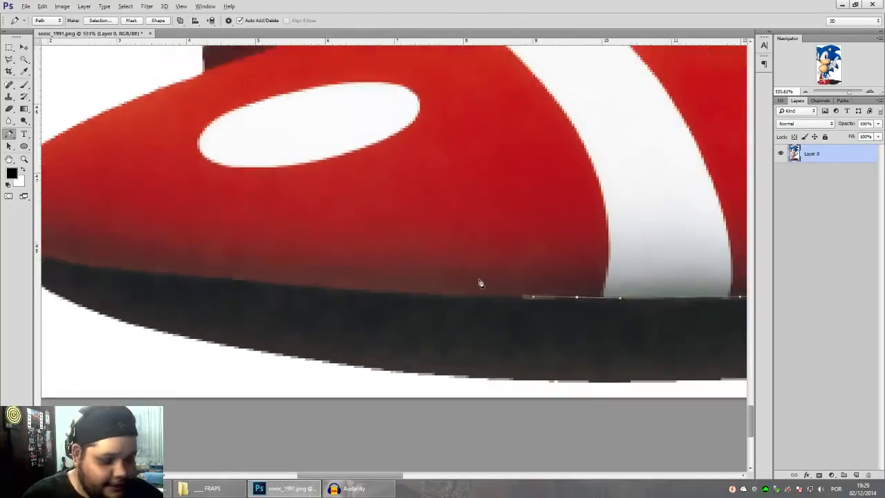
Extend the path along the boundary between the red shoe and its dark shadow toward the toe.
scroll(480, 283, "down", 1)
left_click_drag(283, 269, 390, 302)
scroll(414, 314, "up", 1)
left_click(422, 304)
left_click(373, 301)
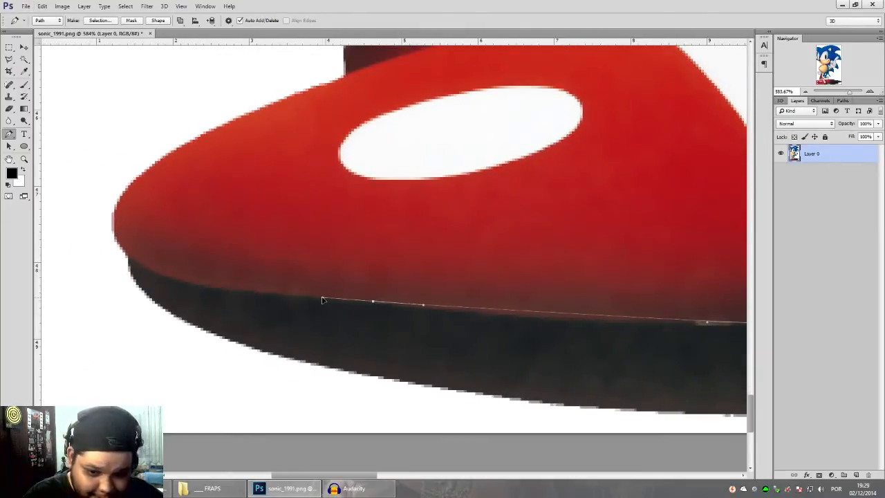
left_click_drag(339, 268, 468, 287)
scroll(328, 300, "up", 1)
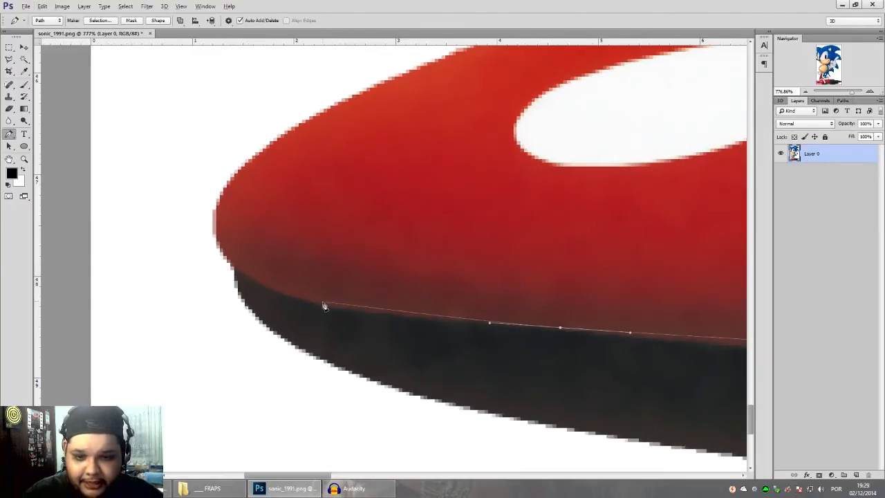
left_click_drag(319, 302, 289, 297)
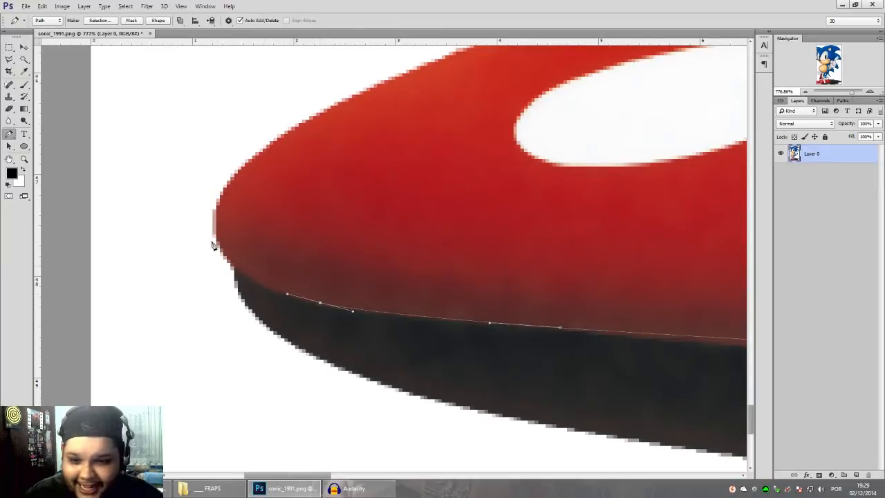
Curve the path around the tip of the toe and up the shoe's front upper edge.
scroll(213, 242, "up", 1)
left_click_drag(228, 249, 221, 222)
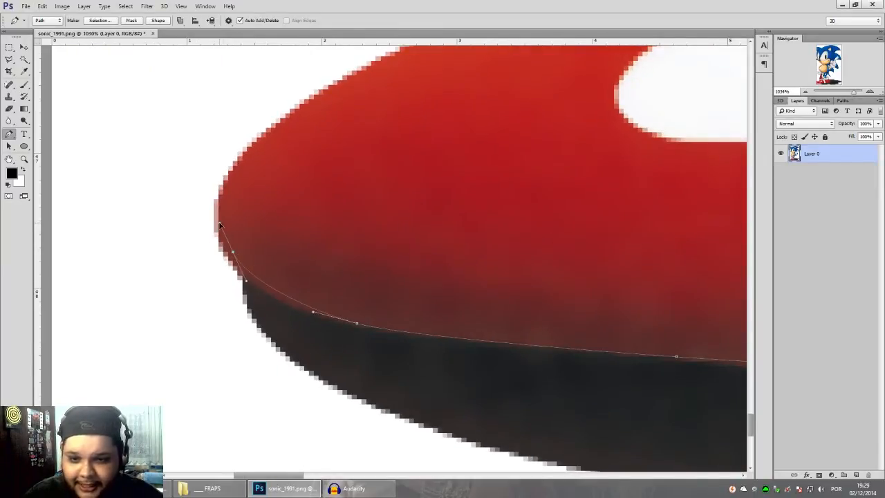
left_click_drag(237, 171, 259, 143)
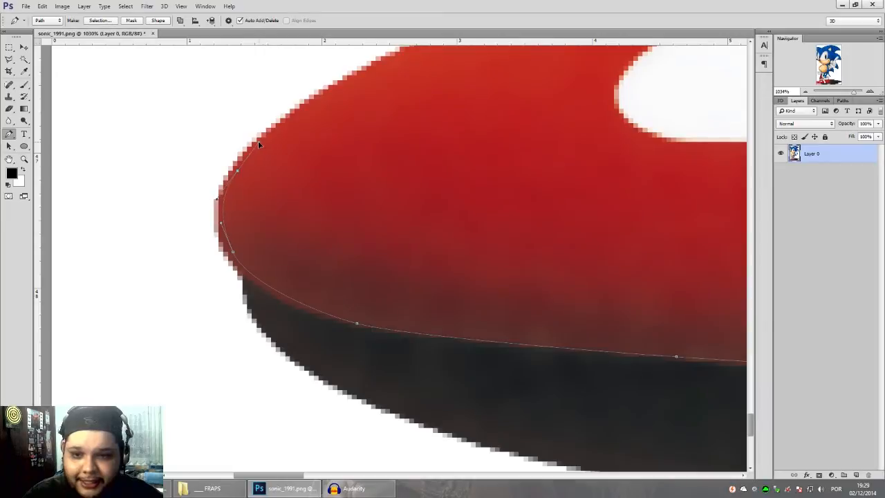
left_click_drag(384, 144, 334, 286)
left_click_drag(391, 187, 477, 149)
Continue the path along the shoe's top edge and across the white stripe to the red corner beside the cuff.
left_click_drag(578, 151, 403, 293)
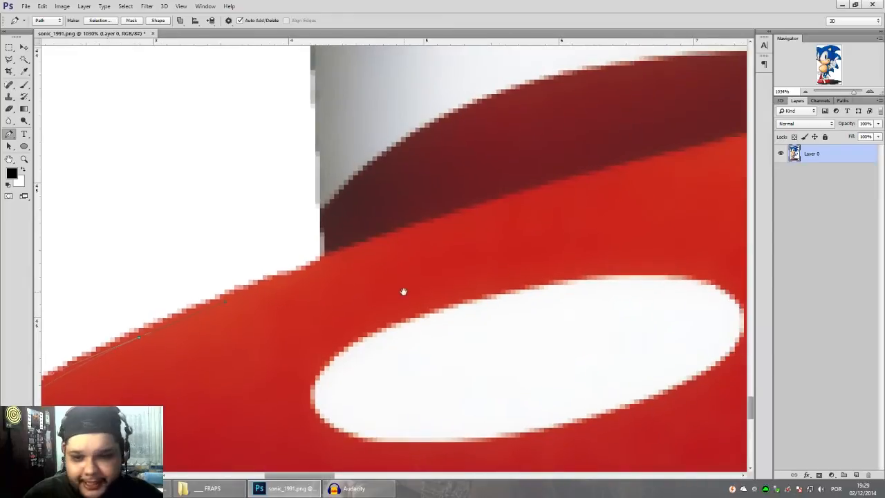
left_click_drag(525, 195, 324, 279)
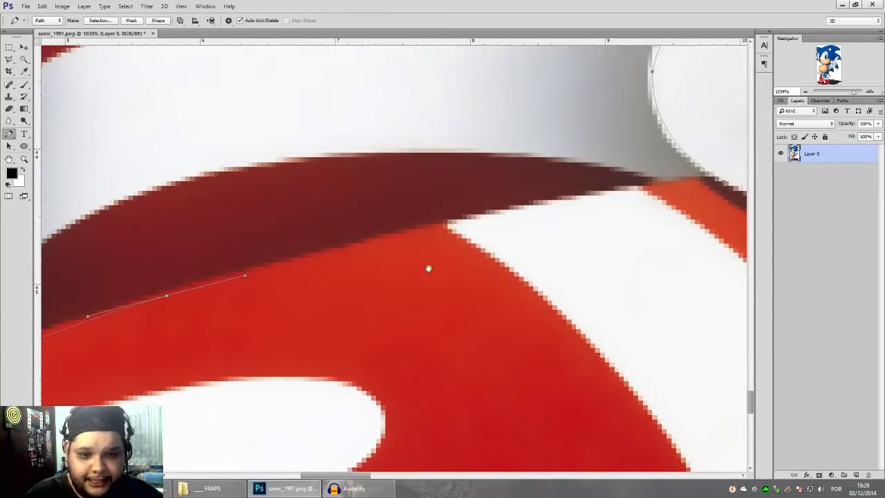
left_click_drag(520, 214, 606, 200)
left_click_drag(690, 191, 482, 250)
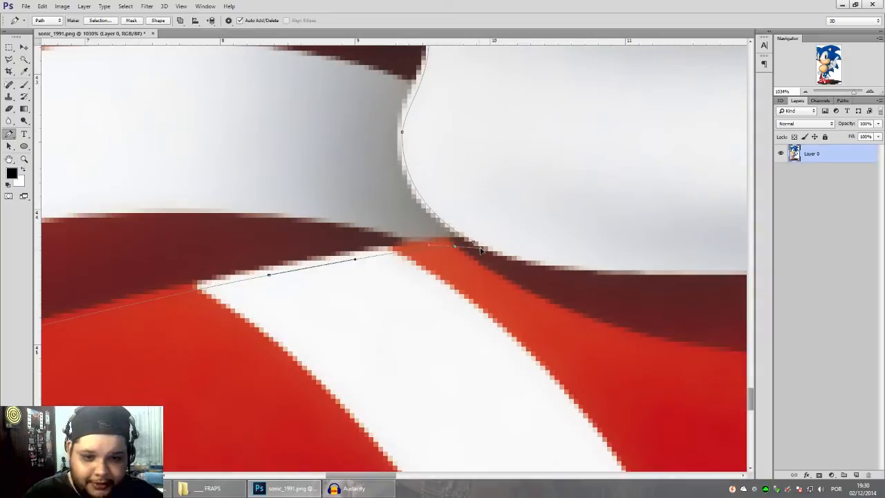
Shorten the last anchor's outgoing handle and close the path on its starting anchor at the cuff's lower-left edge.
scroll(482, 250, "up", 3)
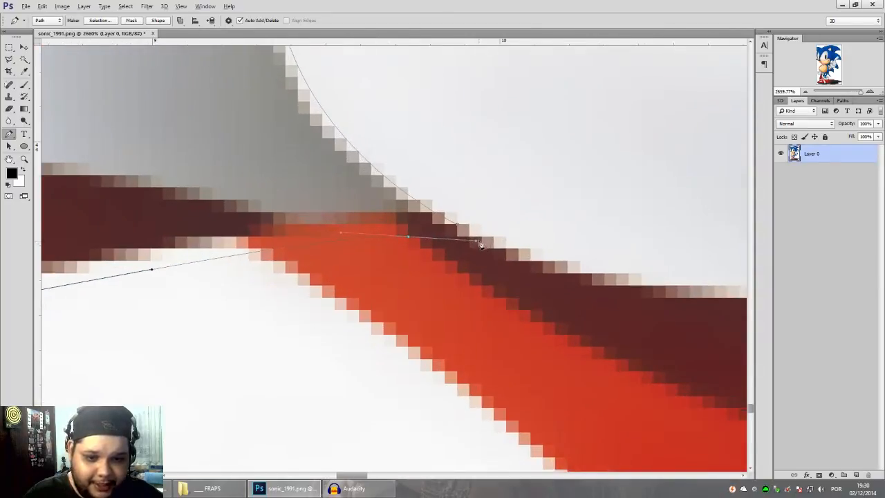
left_click_drag(477, 243, 438, 241)
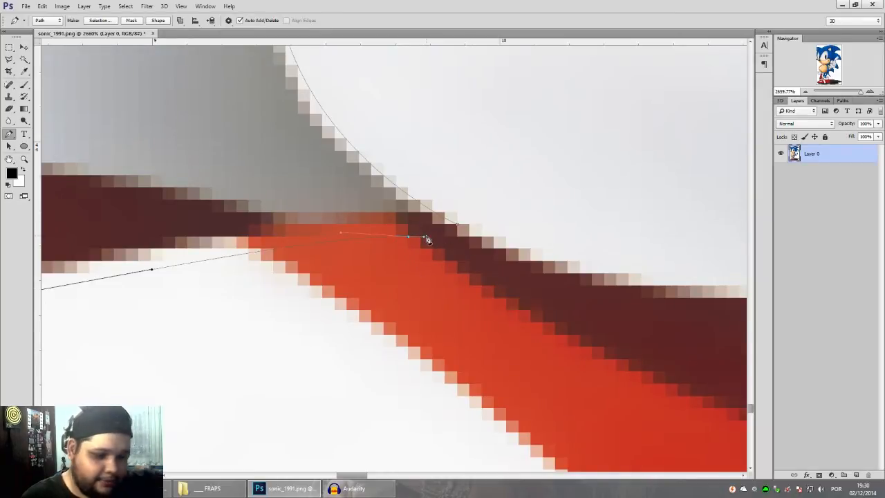
left_click(457, 226)
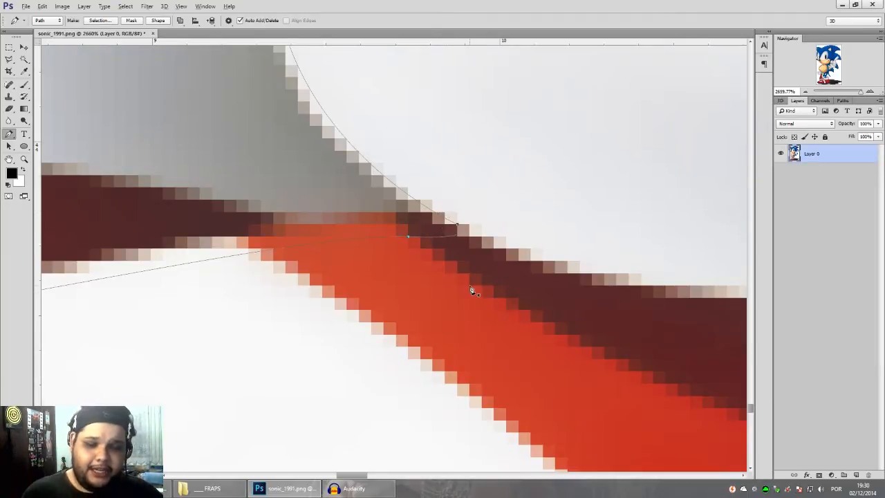
scroll(472, 291, "down", 10)
scroll(472, 291, "down", 4)
scroll(467, 270, "up", 2)
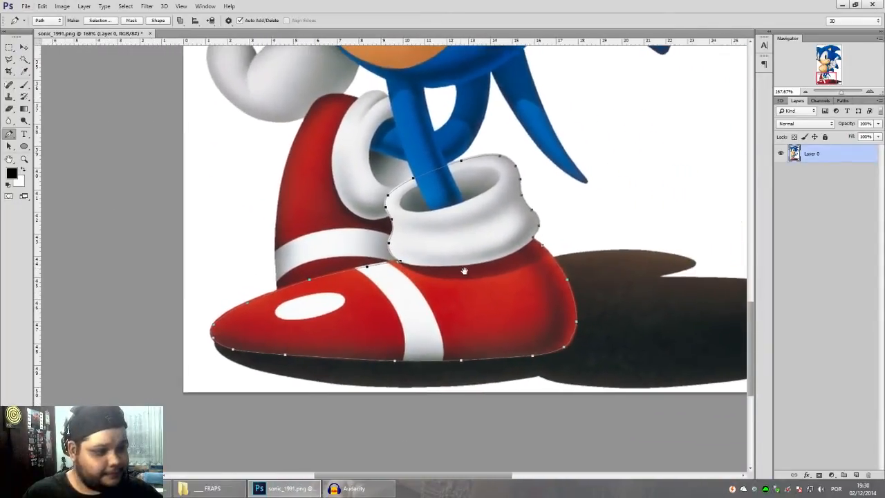
scroll(468, 271, "down", 1)
scroll(446, 276, "down", 1)
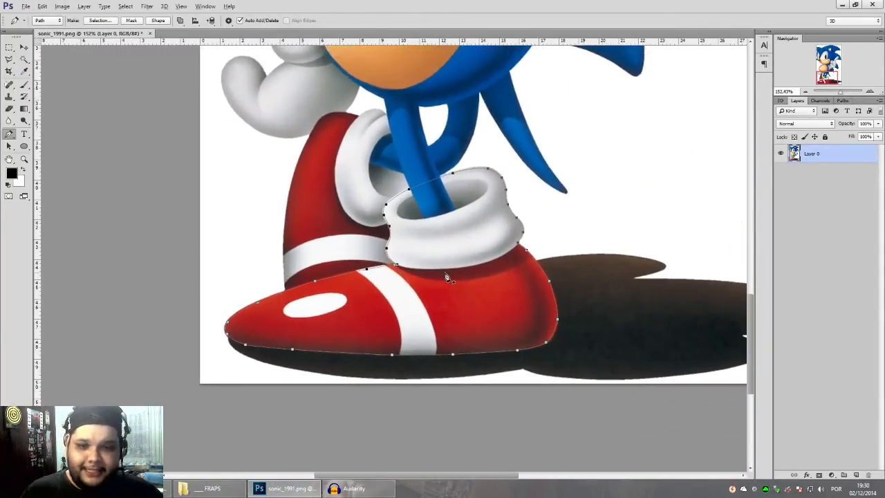
scroll(446, 276, "up", 3)
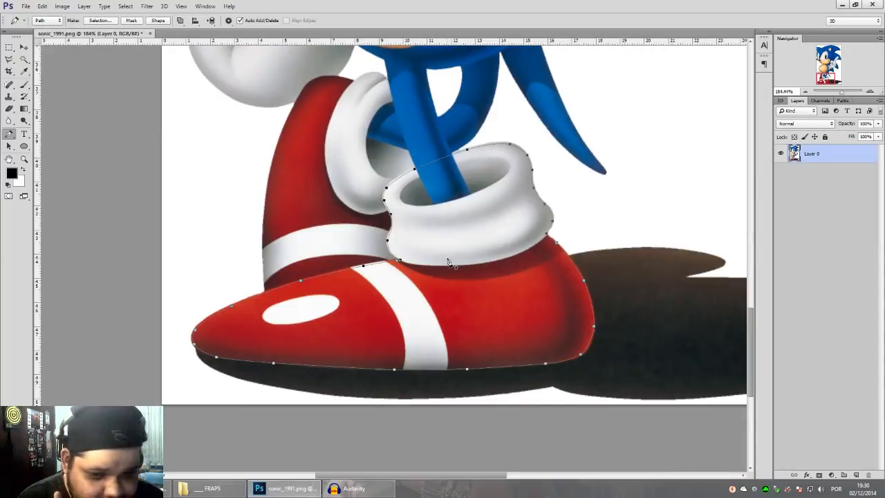
right_click(447, 261)
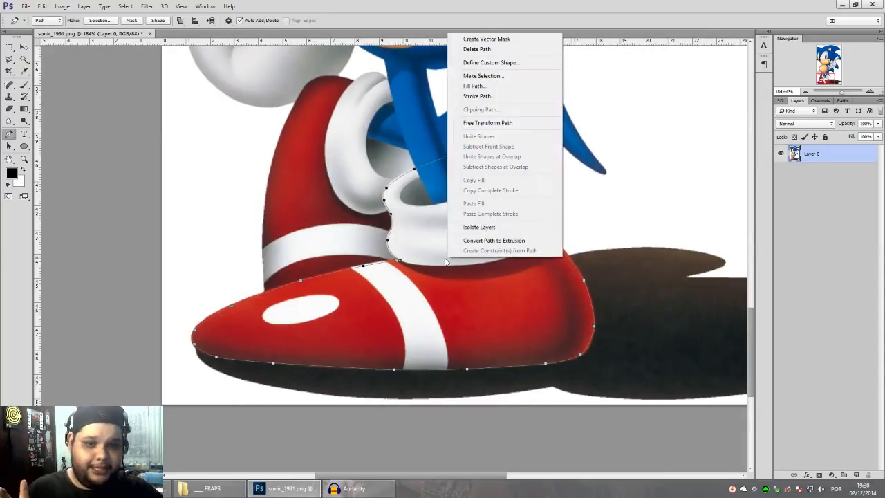
left_click(482, 76)
left_click_drag(425, 130, 434, 173)
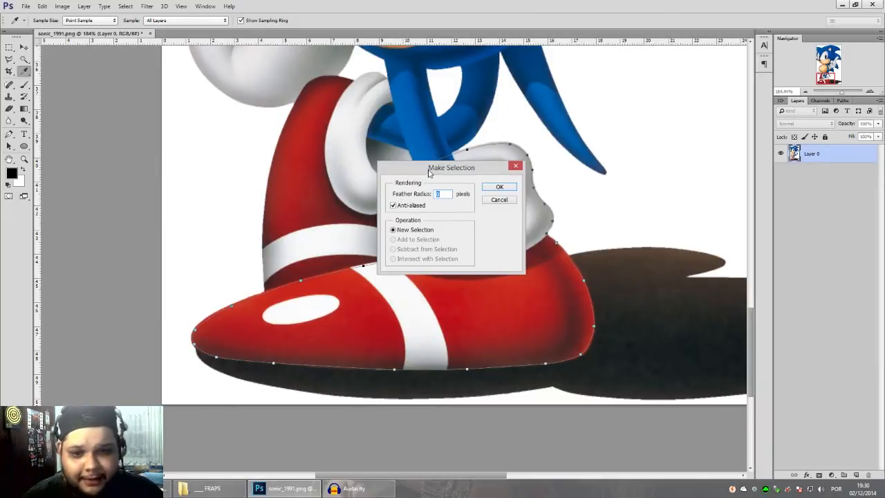
left_click_drag(430, 171, 419, 171)
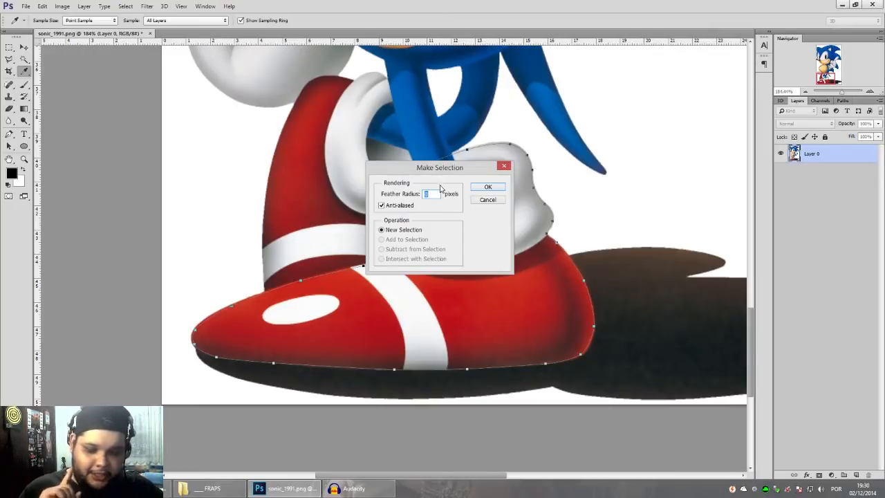
left_click(486, 201)
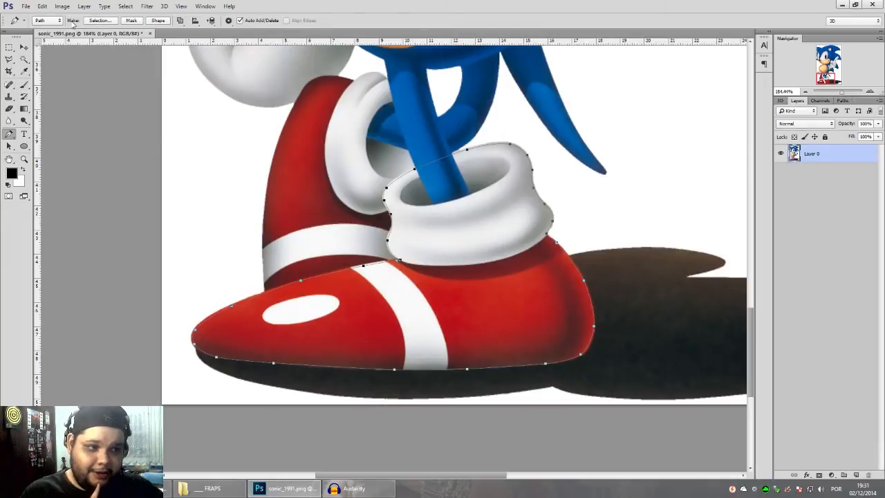
left_click(96, 21)
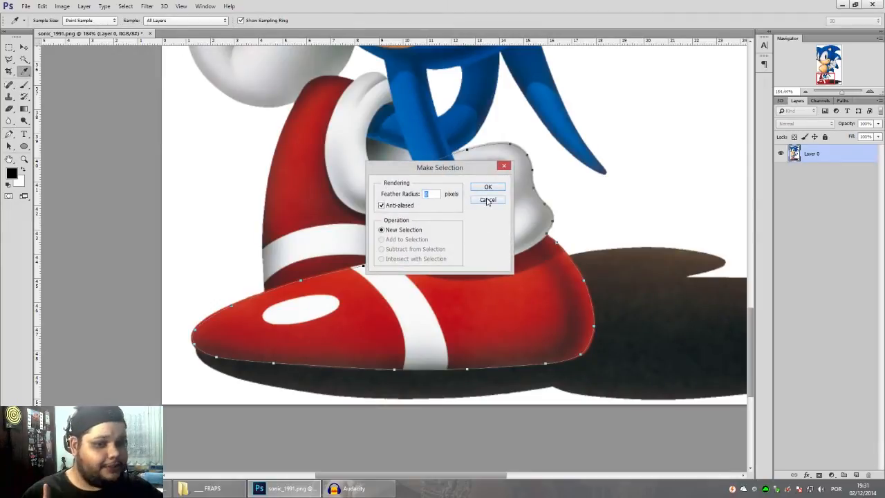
left_click(488, 201)
right_click(448, 245)
left_click(484, 285)
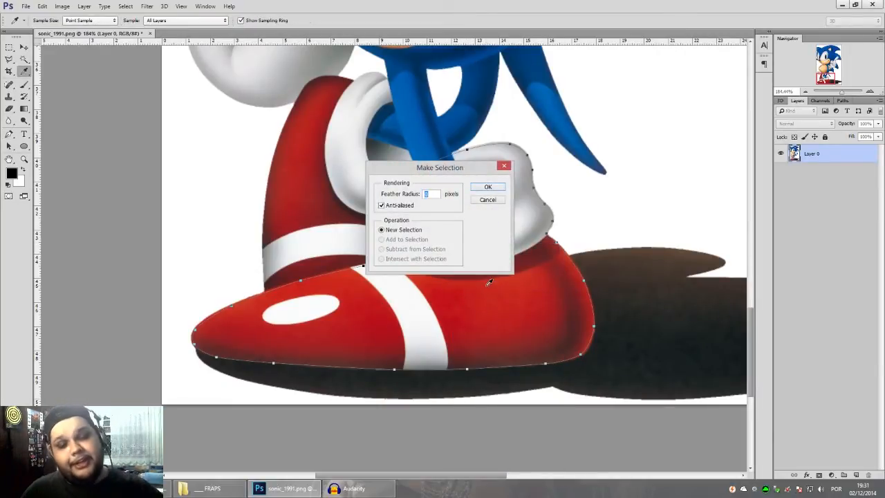
left_click(488, 200)
right_click(457, 205)
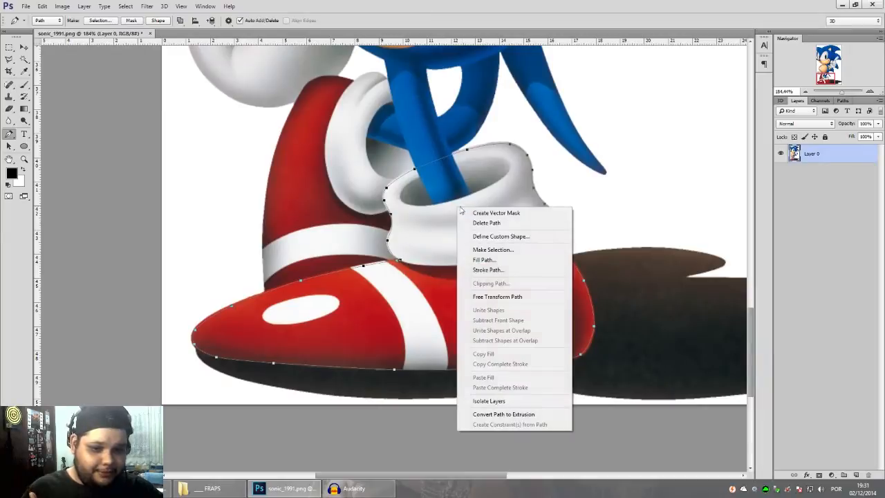
left_click(493, 249)
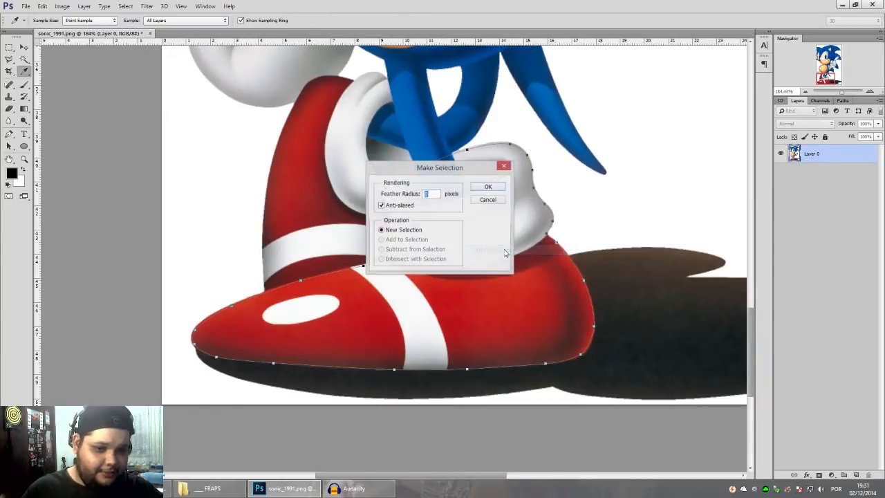
left_click(488, 199)
left_click(74, 21)
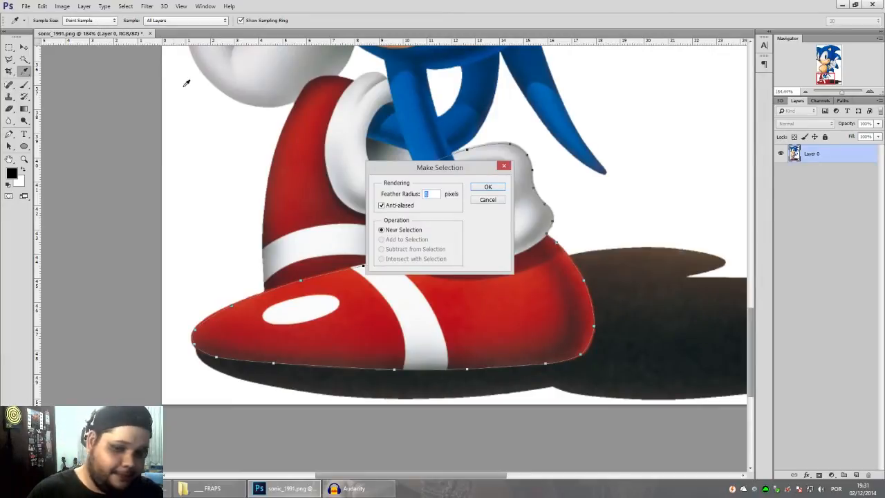
left_click(487, 200)
Convert the closed shoe path into a new anti-aliased selection and add it to Layer 0 as a layer mask.
right_click(462, 204)
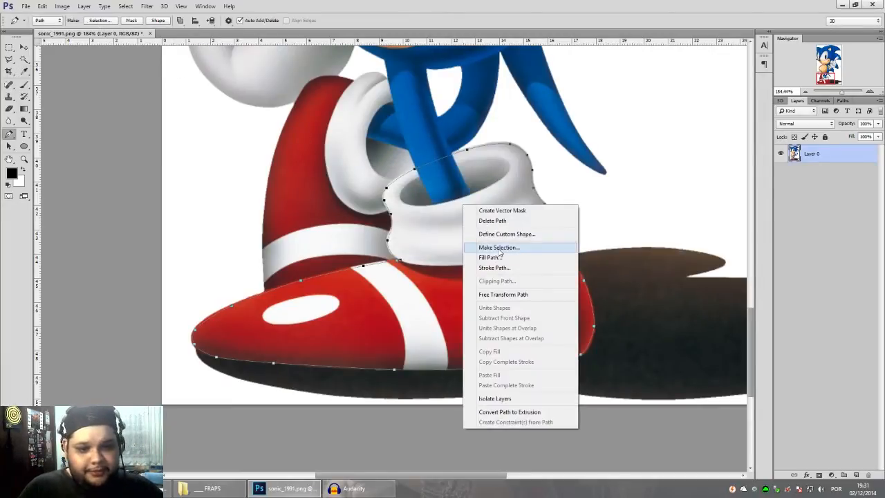
left_click(486, 244)
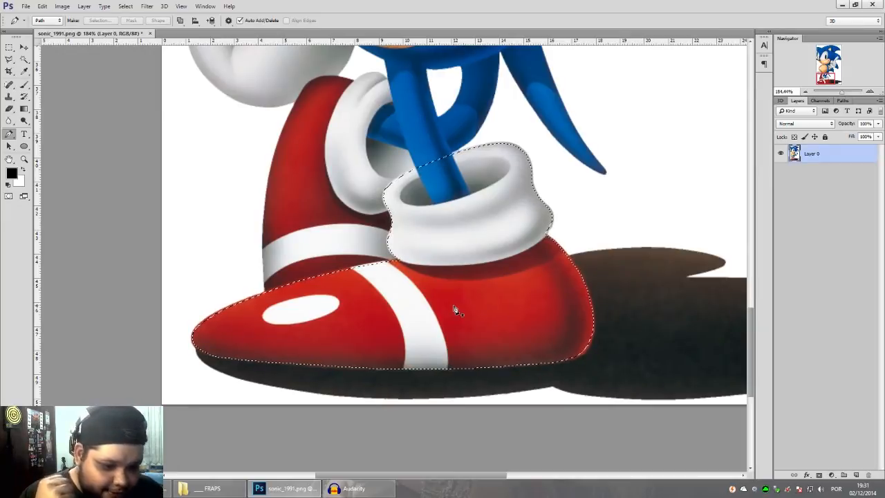
left_click(819, 476)
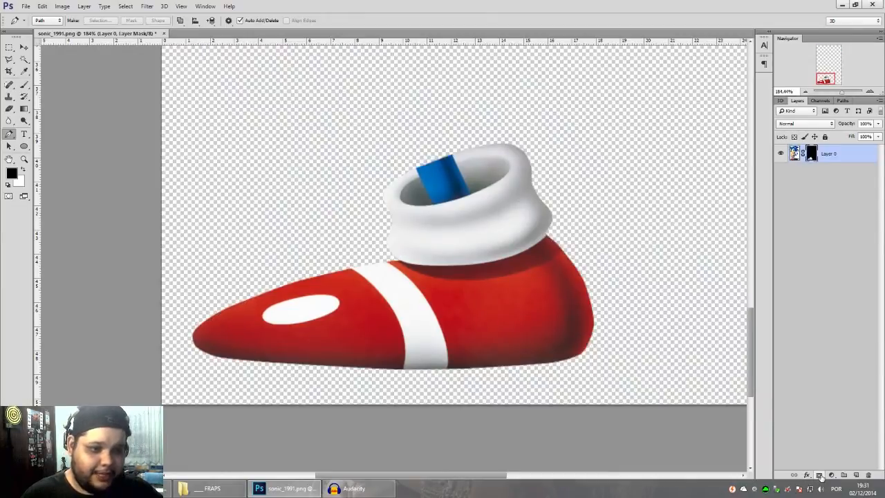
key("v")
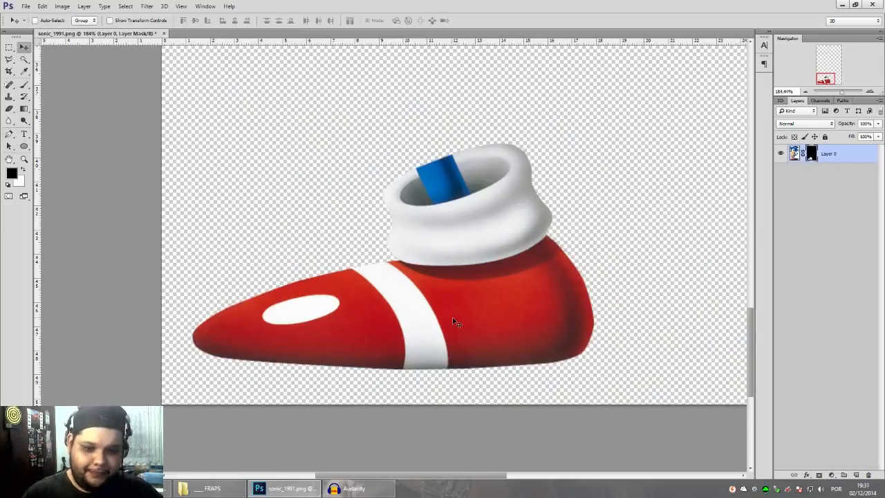
key("ctrl+0")
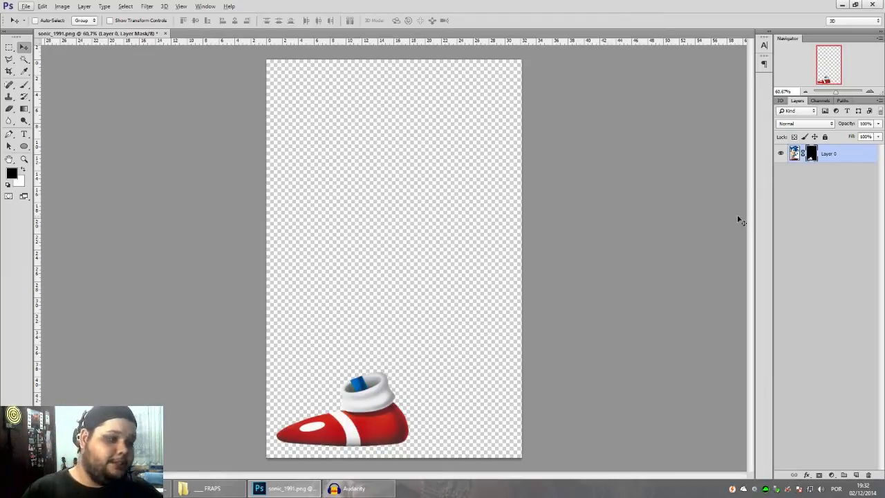
Disable and re-enable Layer 0's mask twice to compare the full artwork with the isolated shoe.
left_click(794, 154)
left_click(811, 153)
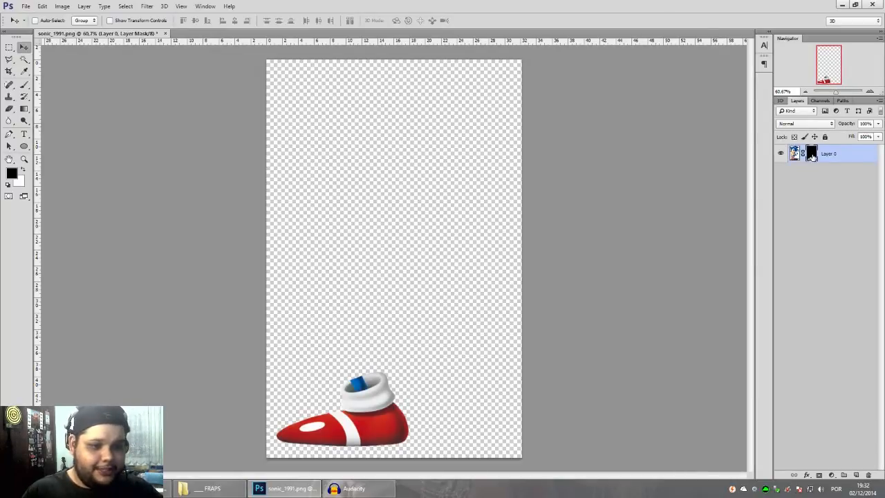
left_click(810, 154, "shift")
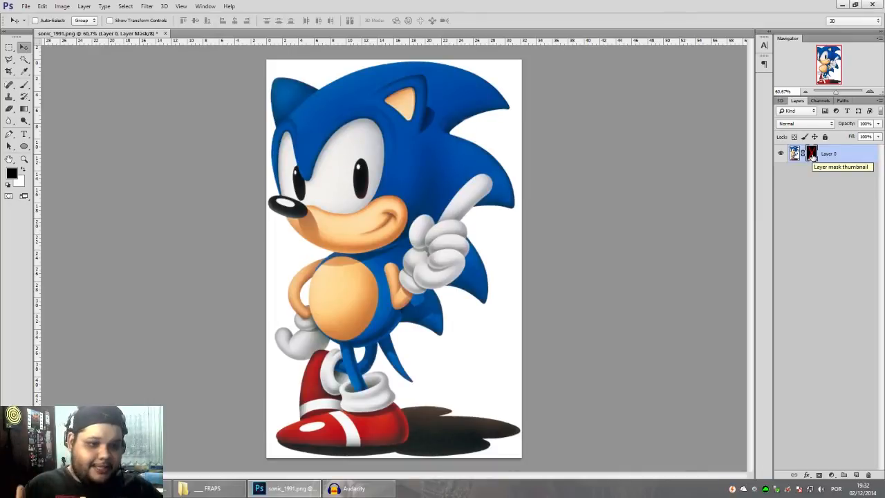
left_click(811, 154, "shift")
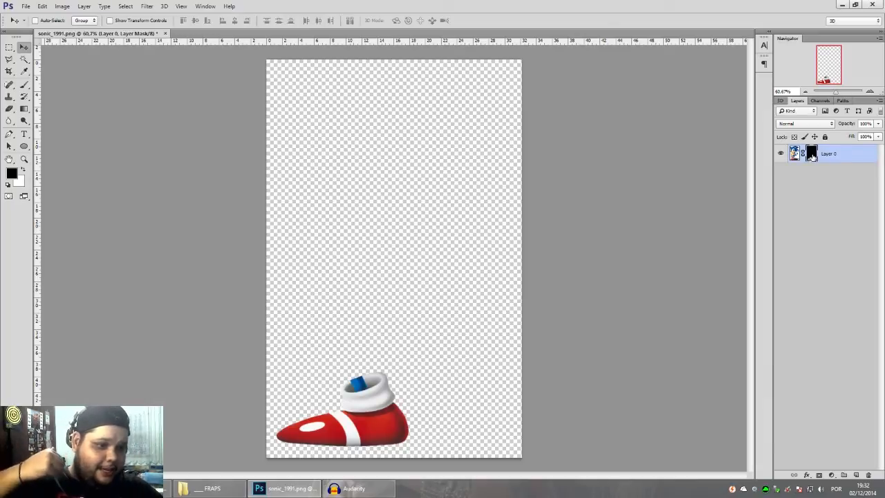
left_click(812, 155, "shift")
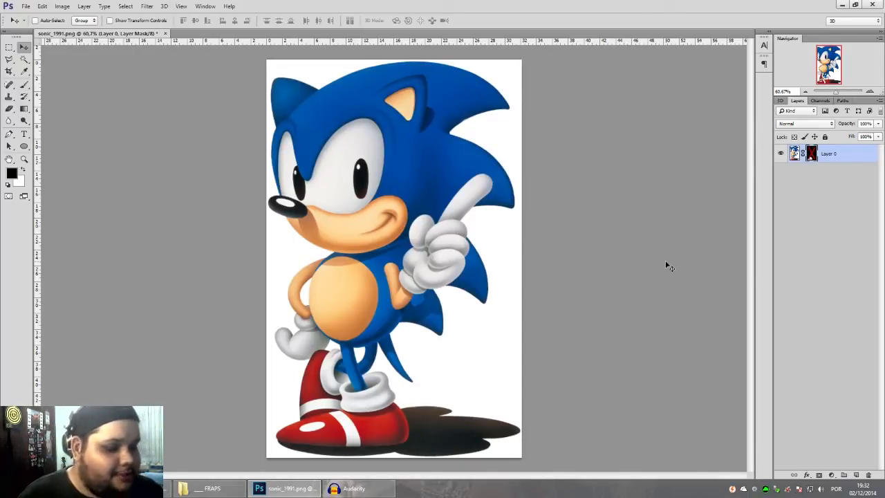
left_click(827, 202)
left_click(812, 154, "shift")
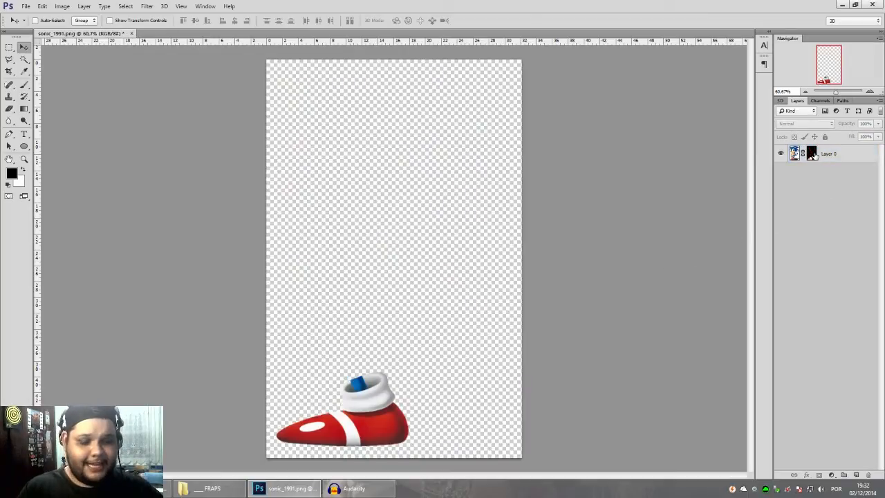
Add a Solid Color fill layer in dark green #24731c and place it beneath Layer 0.
scroll(393, 338, "up", 5)
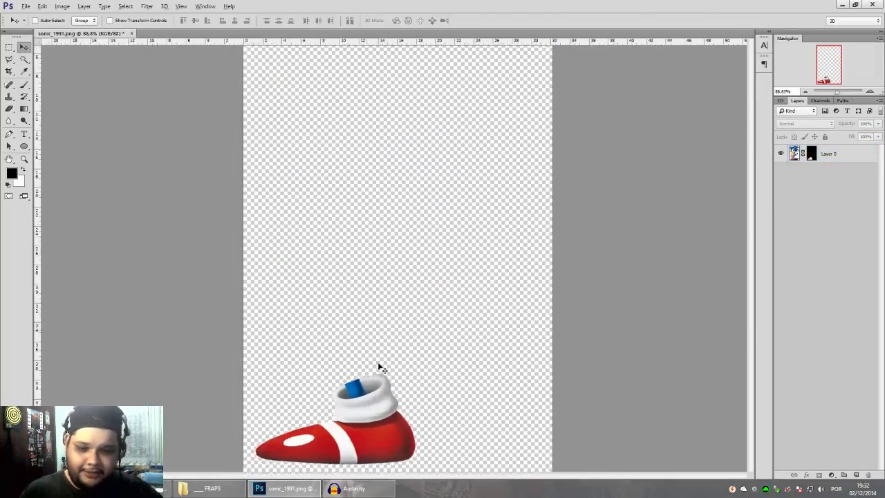
left_click_drag(456, 339, 485, 236)
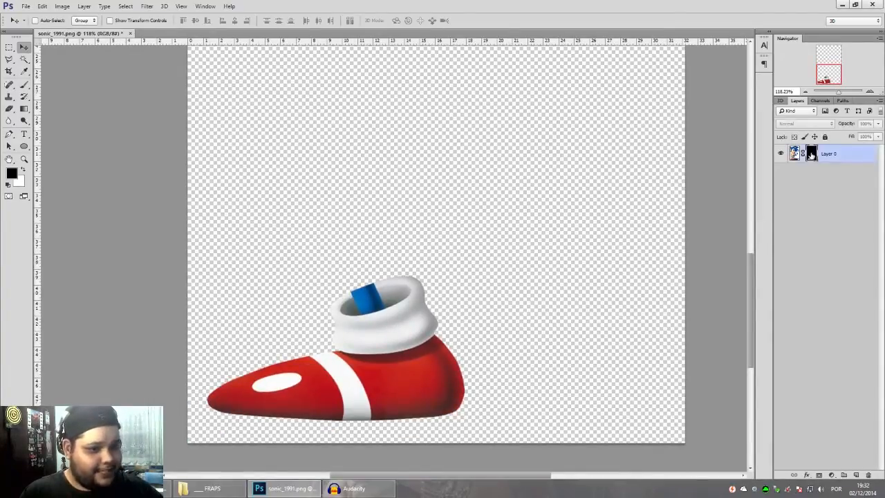
left_click(812, 155)
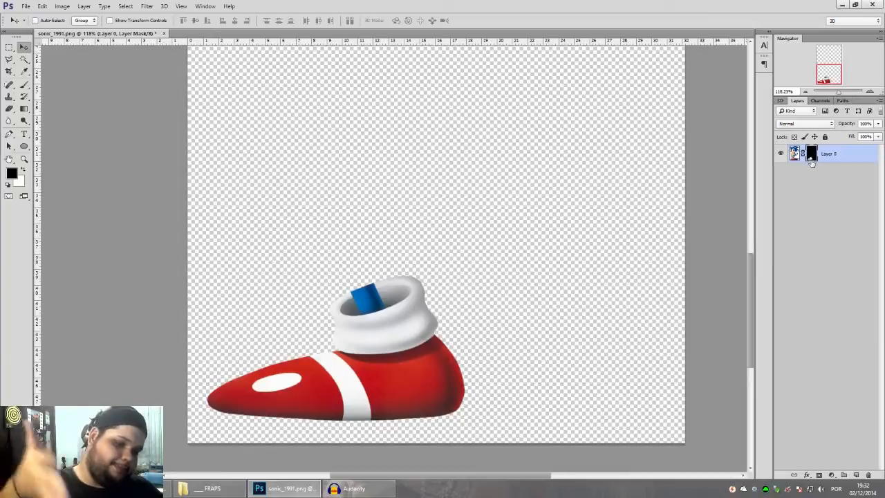
left_click(832, 476)
left_click(835, 277)
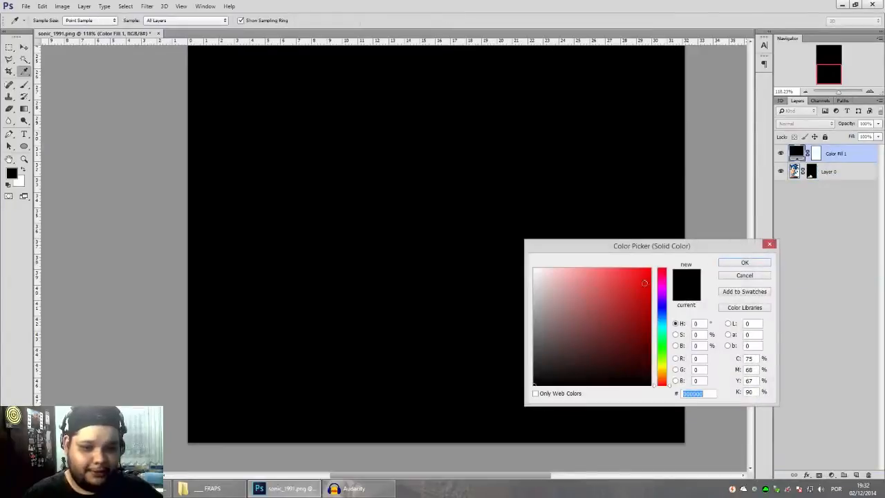
left_click(662, 348)
left_click(623, 332)
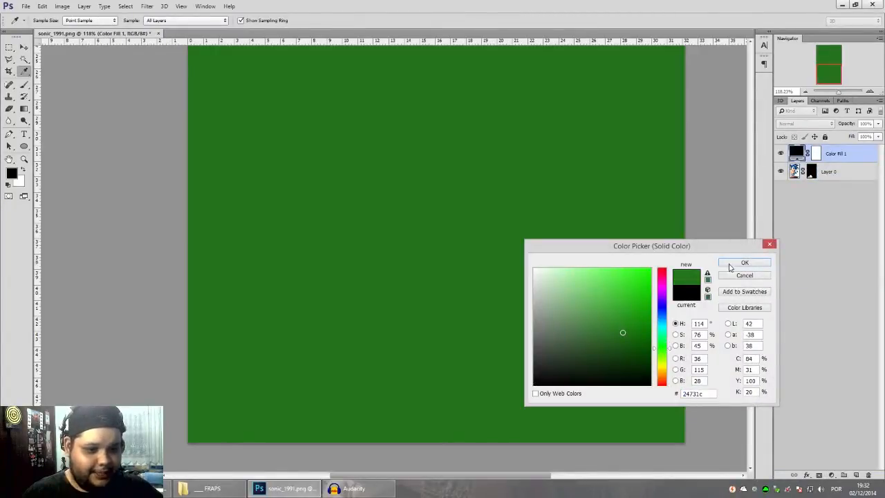
left_click(729, 268)
left_click_drag(797, 153, 791, 181)
left_click(795, 155)
Inspect the cut-out shoe on the green background and toggle Layer 0's mask to compare it with the full character.
scroll(547, 247, "down", 2)
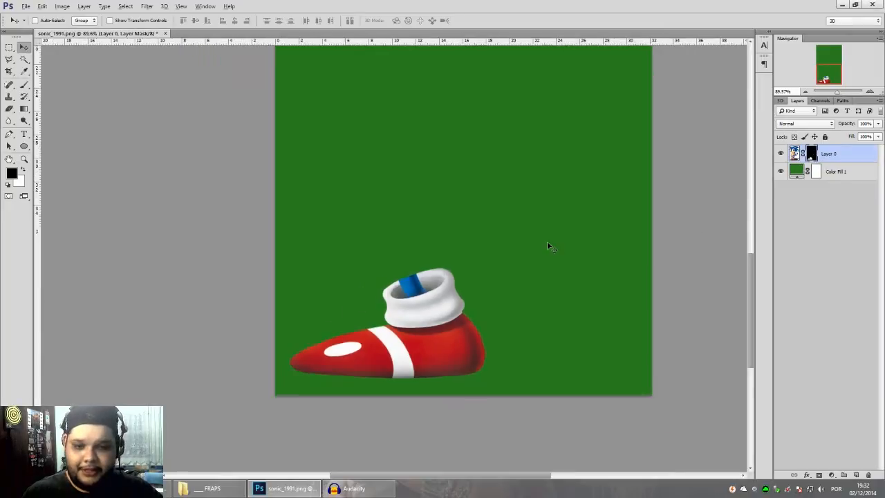
scroll(547, 247, "down", 2)
scroll(425, 300, "up", 2)
scroll(415, 326, "down", 1)
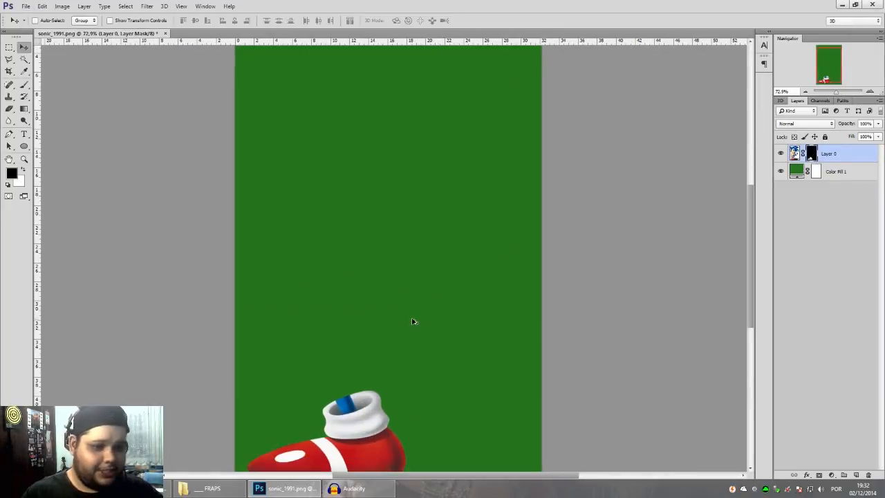
scroll(442, 311, "down", 2)
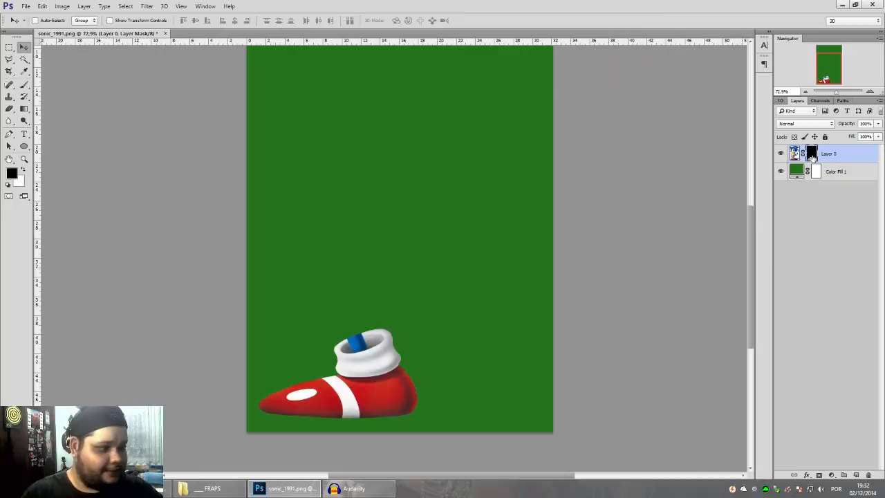
left_click(811, 154, "shift")
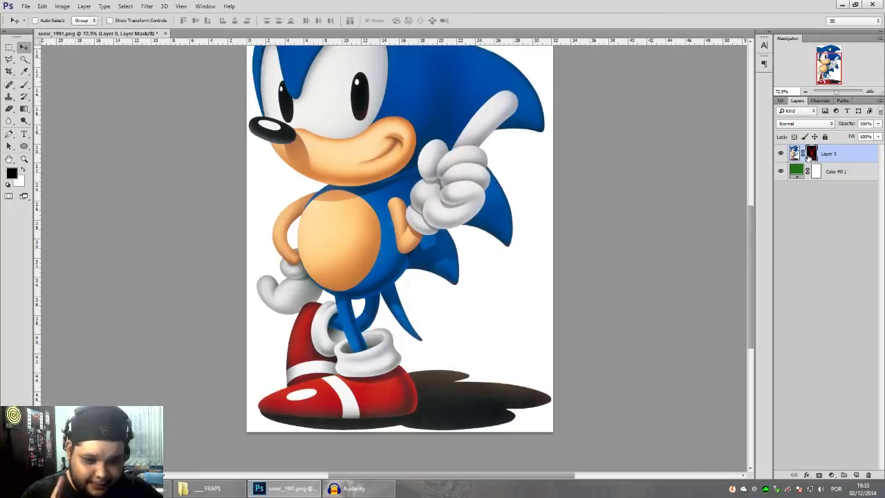
left_click_drag(432, 137, 448, 227)
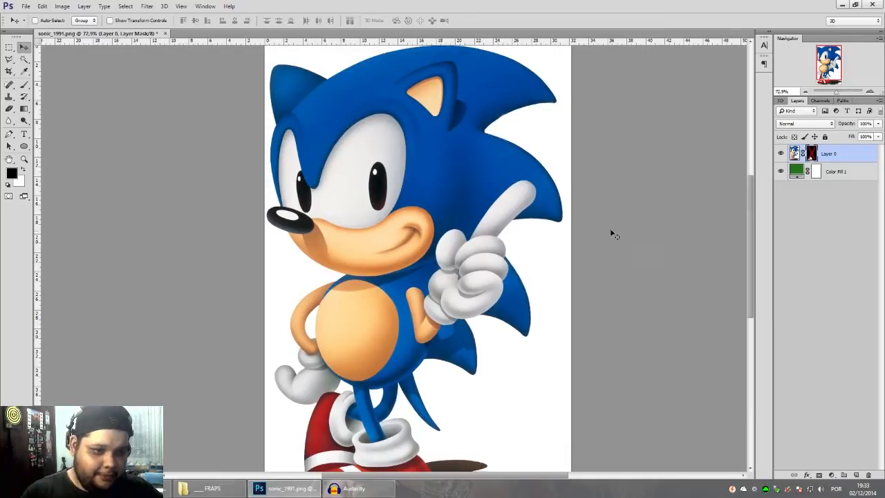
left_click(810, 154, "shift")
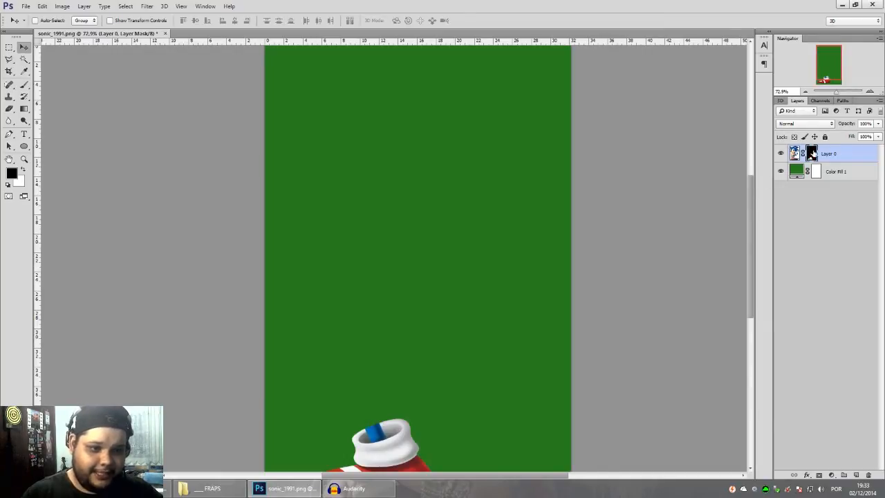
Disable Layer 0's mask and start a curved Pen path at the lower corner of the character's ear.
left_click(811, 154, "shift")
key("p")
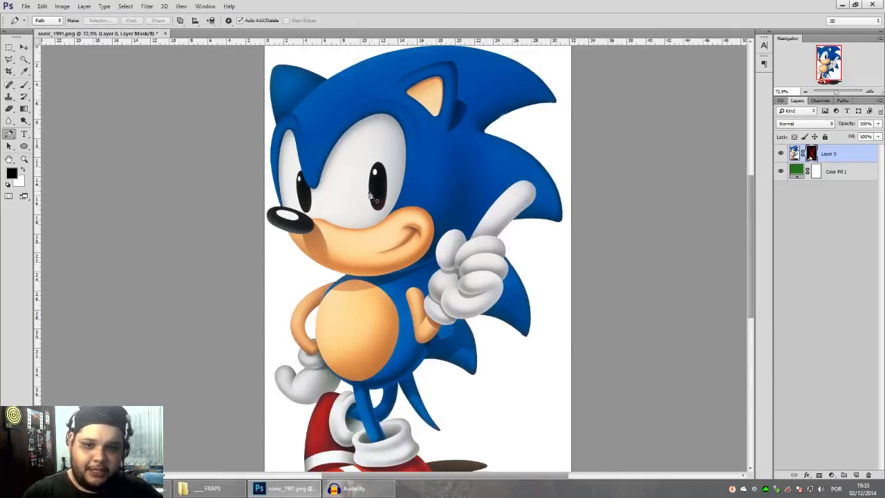
scroll(372, 195, "up", 8)
left_click_drag(491, 82, 464, 329)
scroll(473, 338, "up", 1)
scroll(474, 341, "up", 1)
left_click_drag(516, 303, 429, 285)
Continue the path around the ear's left and upper corners, close it on its starting anchor, and re-enable Layer 0's mask.
left_click_drag(334, 197, 316, 188)
left_click_drag(327, 156, 349, 136)
mouse_move(518, 76)
left_mouse_down()
mouse_move(622, 77)
mouse_move(526, 78)
left_mouse_up()
left_click_drag(540, 109, 542, 143)
left_click(515, 305)
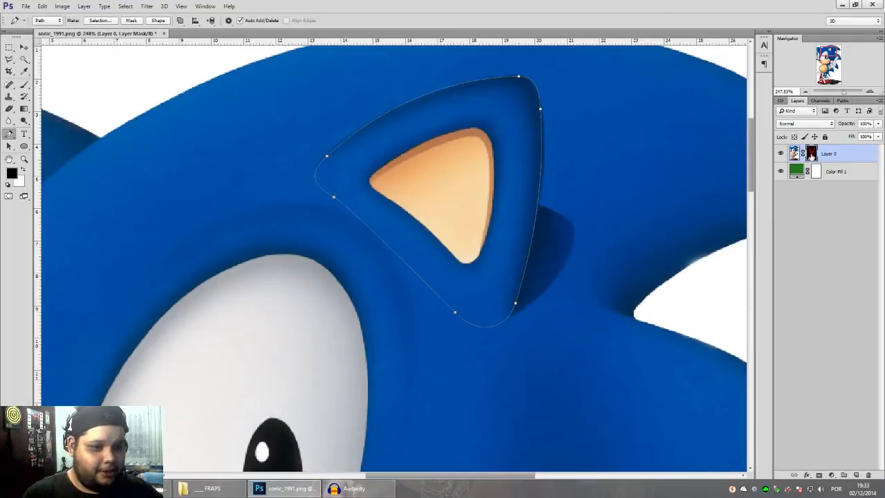
left_click(812, 156, "shift")
scroll(510, 245, "down", 5)
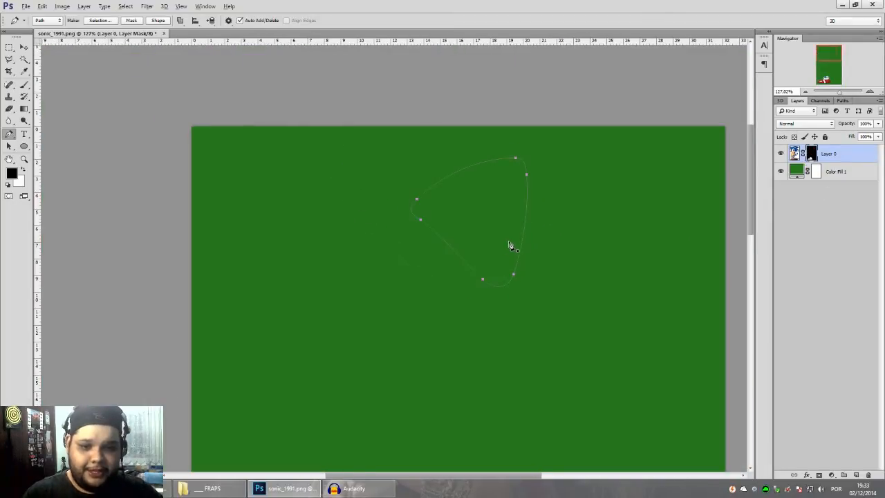
Convert the closed ear path into a new anti-aliased selection.
scroll(498, 277, "down", 2)
scroll(422, 284, "up", 1)
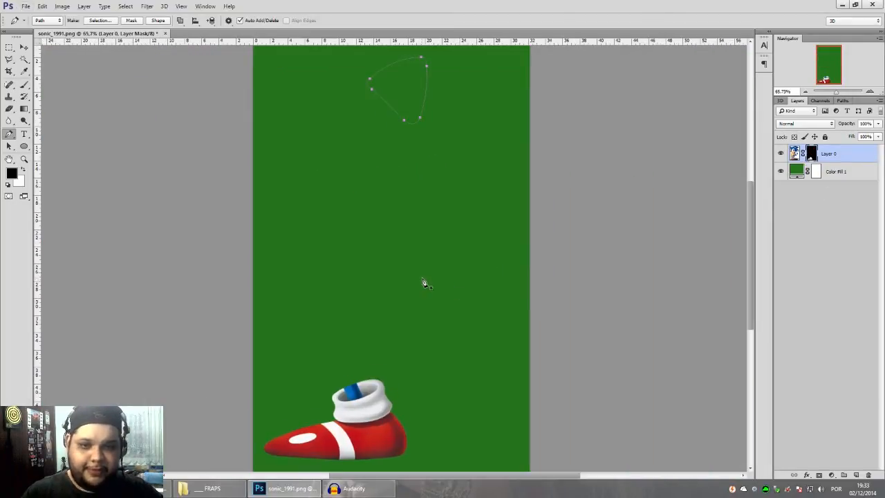
scroll(422, 282, "down", 1)
right_click(405, 109)
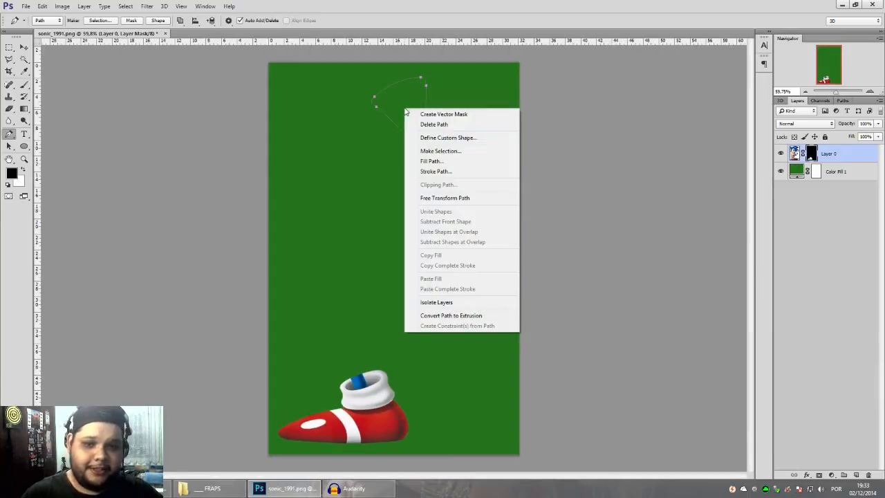
left_click(437, 149)
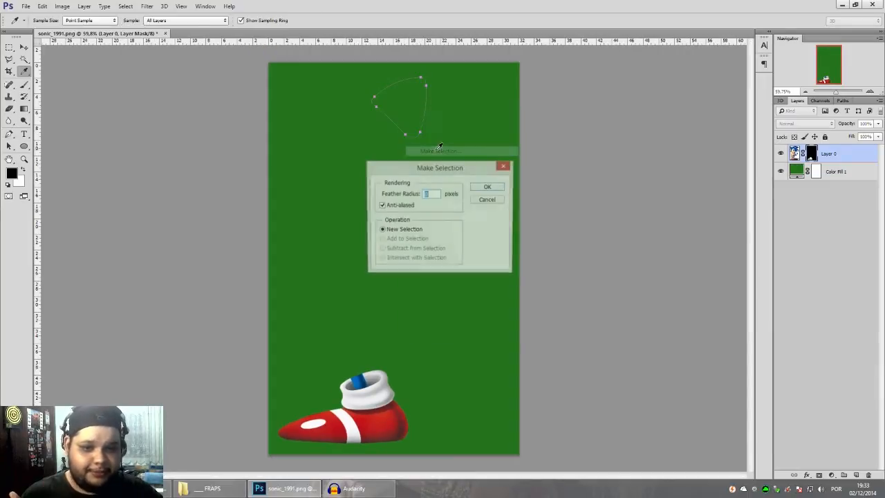
left_click(488, 191)
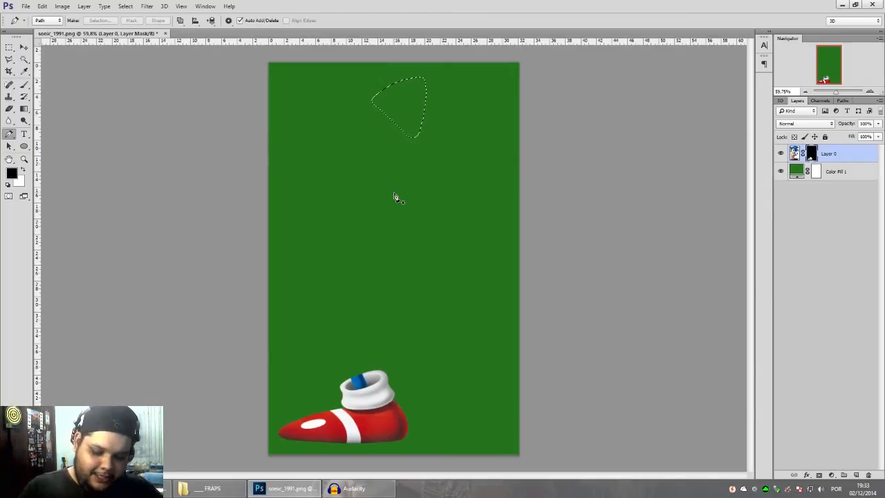
Paint the ear selection white (#ffffff) on Layer 0's mask with the Brush tool to reveal the ear.
key("b")
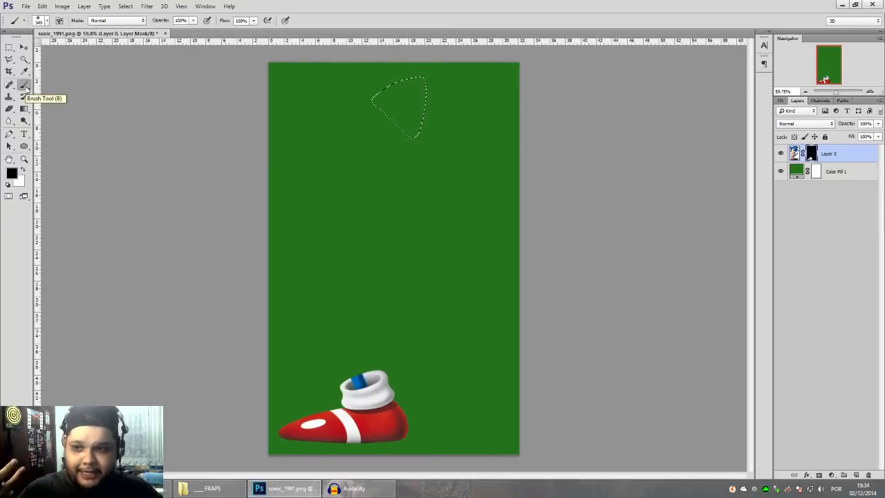
left_click(12, 173)
type("ffffff")
left_click(730, 264)
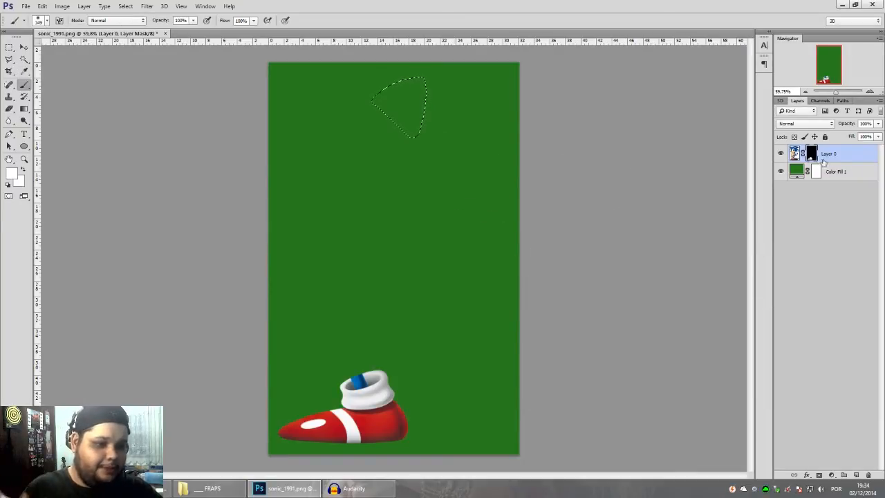
left_click_drag(384, 114, 403, 109)
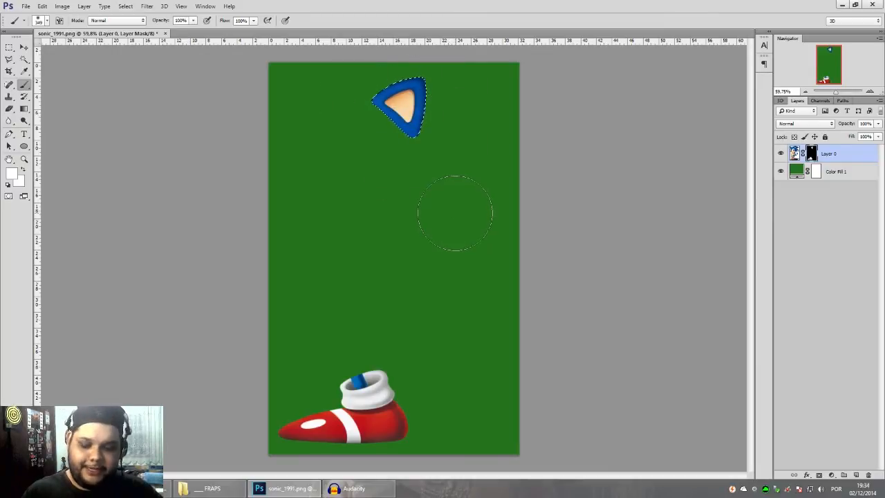
Deselect and restore the ear selection, and clear that area of Layer 0's mask to hide the ear.
key("ctrl+d")
key("v")
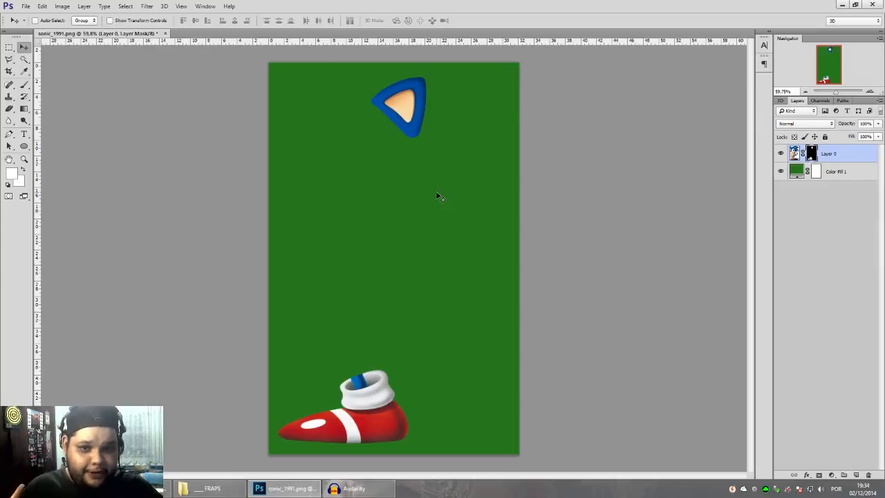
key("ctrl+shift+d")
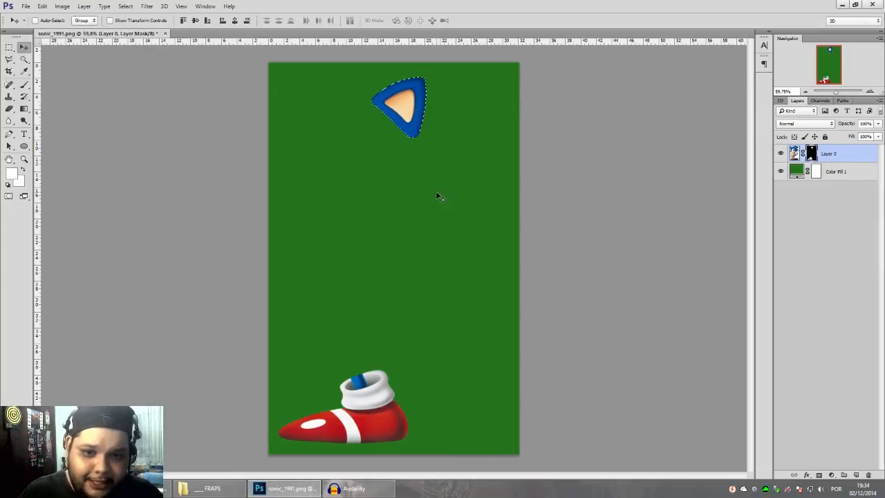
key("Delete")
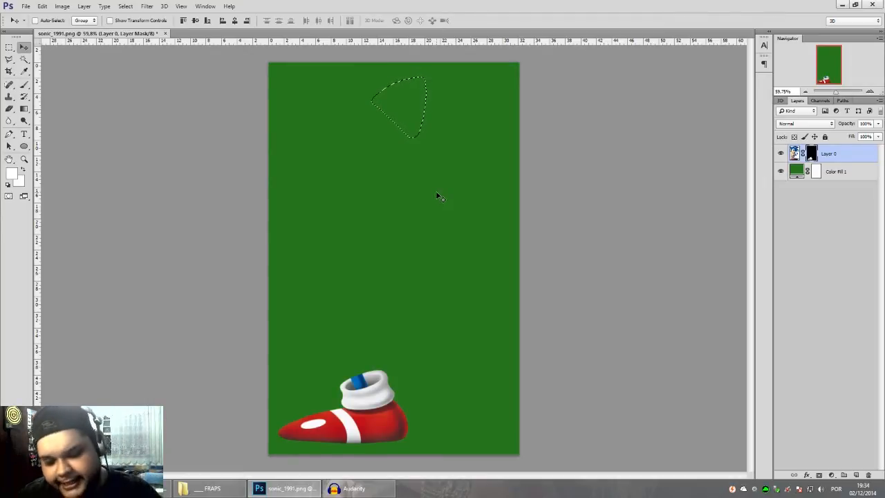
Fill the ear selection on Layer 0's mask with White in Normal mode at 100% opacity.
key("i")
key("shift+F5")
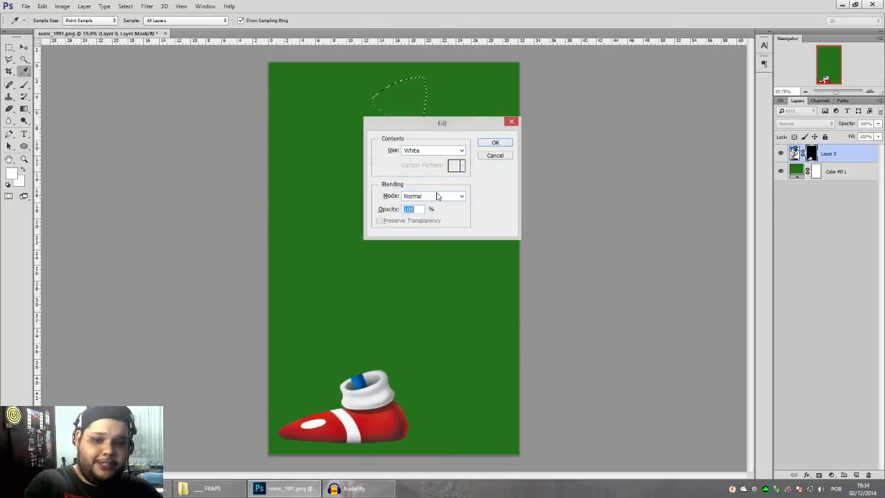
left_click_drag(434, 130, 415, 139)
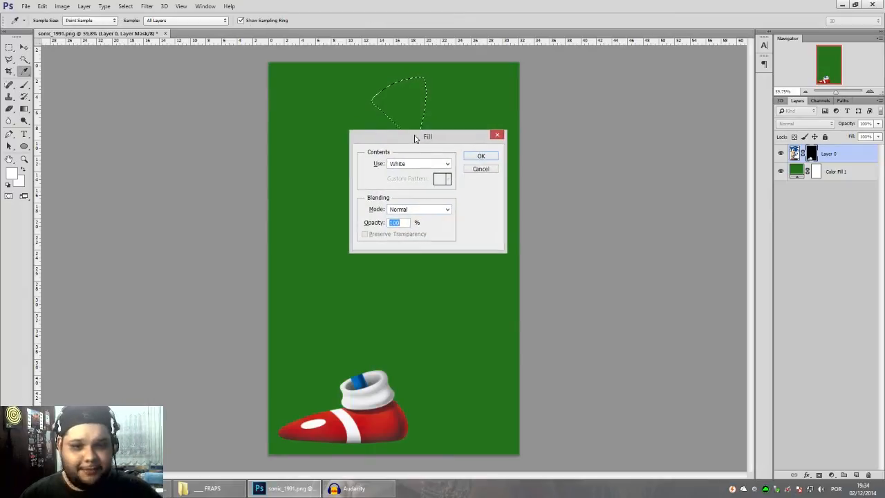
left_click(428, 164)
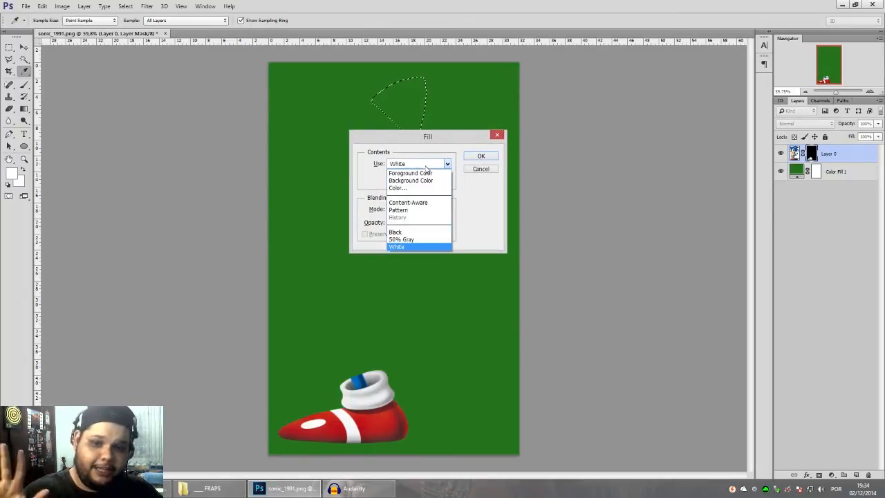
left_click(411, 248)
left_click(480, 158)
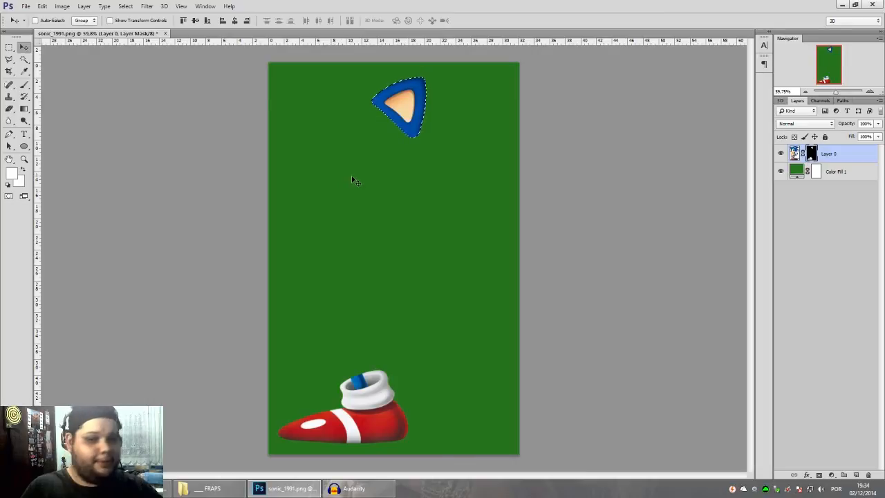
Set the foreground color to black (#000000), brush over the ear selection on Layer 0's mask, and undo the stroke.
key("b")
left_click_drag(542, 346, 521, 398)
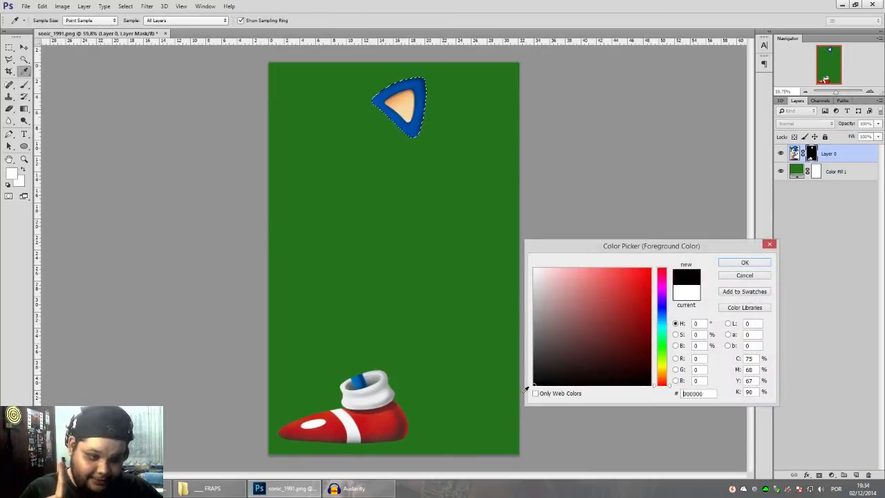
left_click_drag(585, 351, 403, 150)
left_click_drag(558, 316, 454, 479)
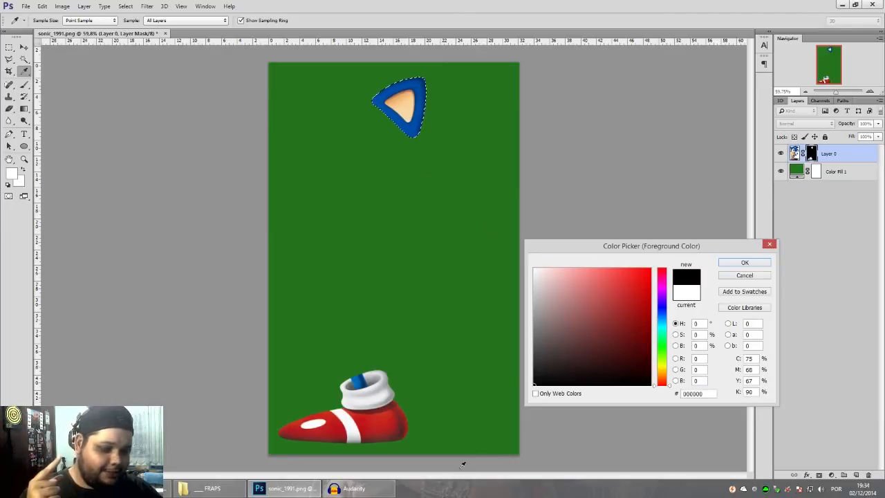
mouse_move(567, 365)
left_mouse_down()
mouse_move(529, 332)
mouse_move(464, 312)
left_mouse_up()
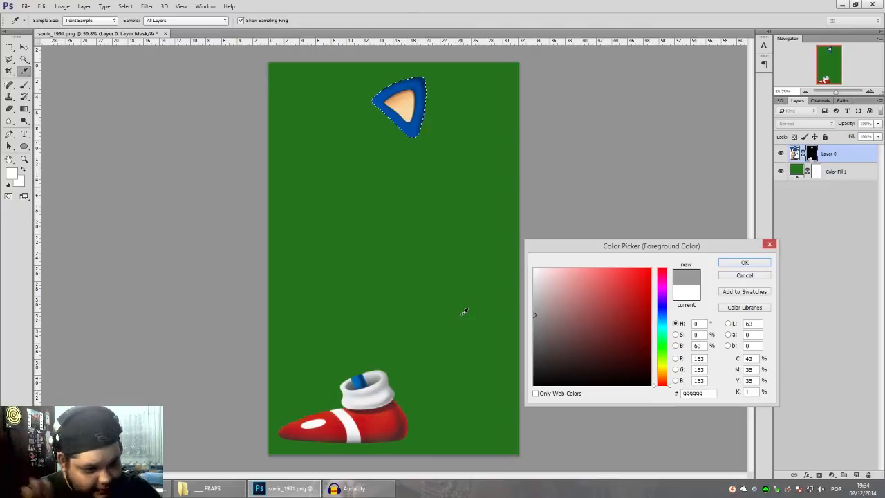
left_click_drag(583, 325, 496, 424)
key("b")
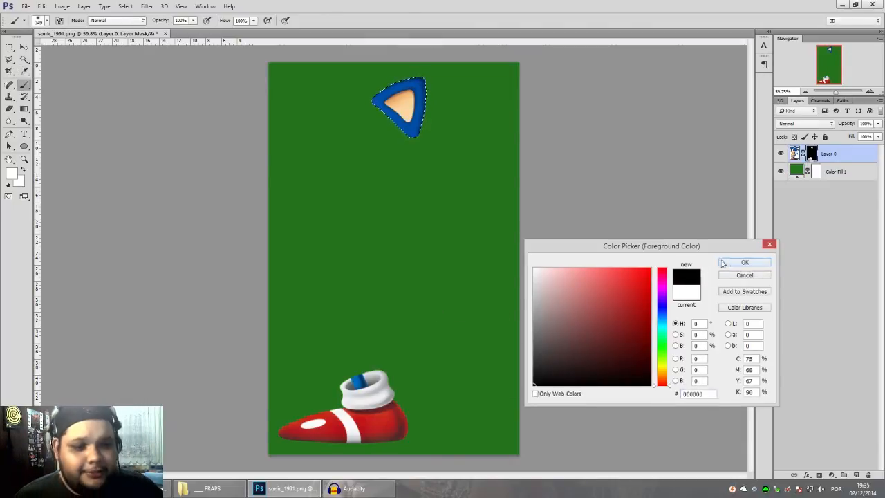
left_click(745, 263)
mouse_move(431, 178)
left_mouse_down()
mouse_move(429, 93)
mouse_move(311, 138)
left_mouse_up()
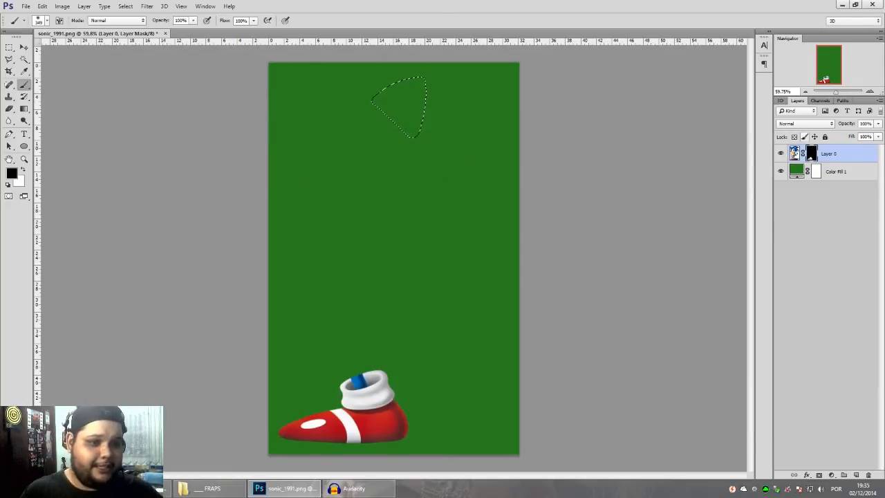
key("ctrl+z")
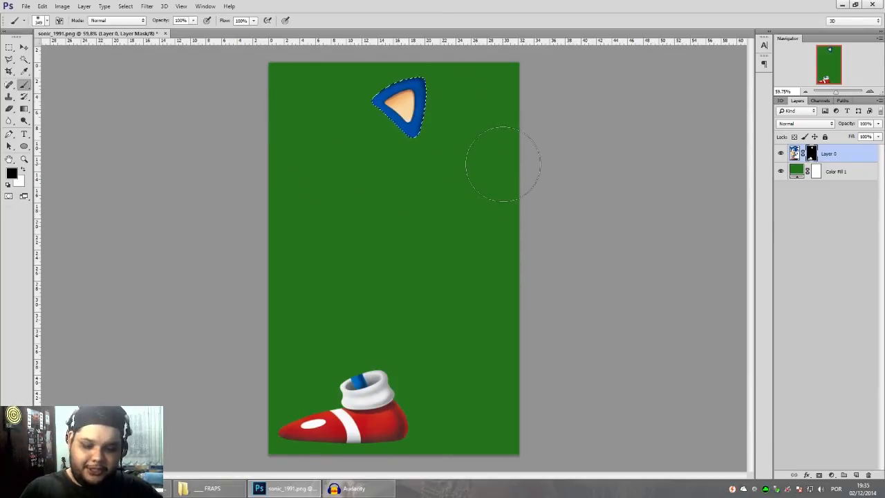
Fill the ear selection on Layer 0's mask with Black using the Fill command and deselect it.
key("shift+BackSpace")
left_click(447, 164)
left_click(397, 232)
left_click(480, 155)
key("b")
key("ctrl+d")
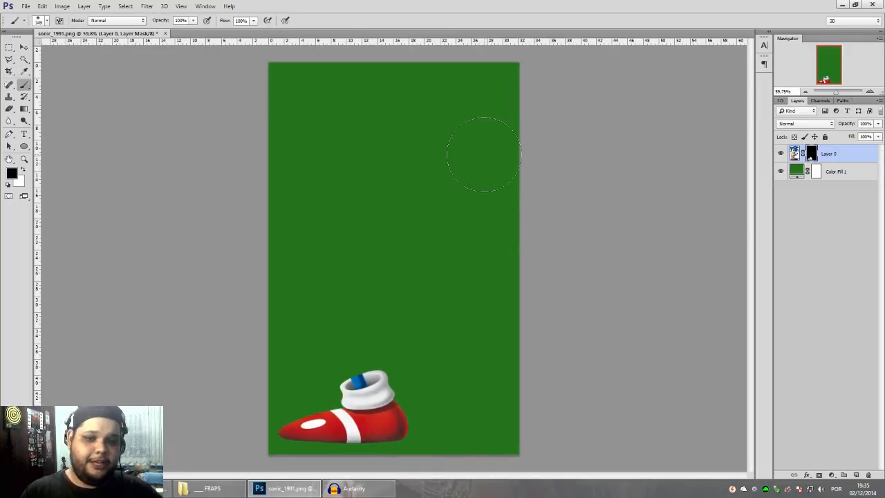
Disable and re-enable Layer 0's mask to compare the full character with the isolated shoe.
key("v")
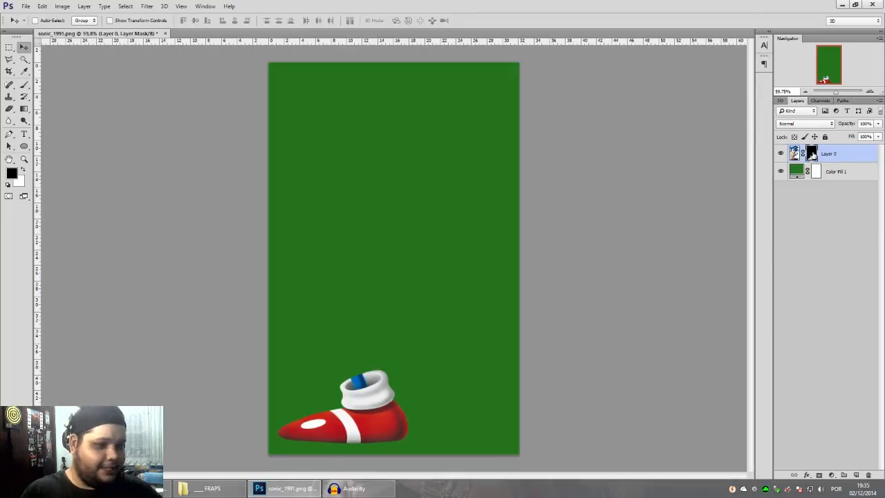
left_click(811, 154, "shift")
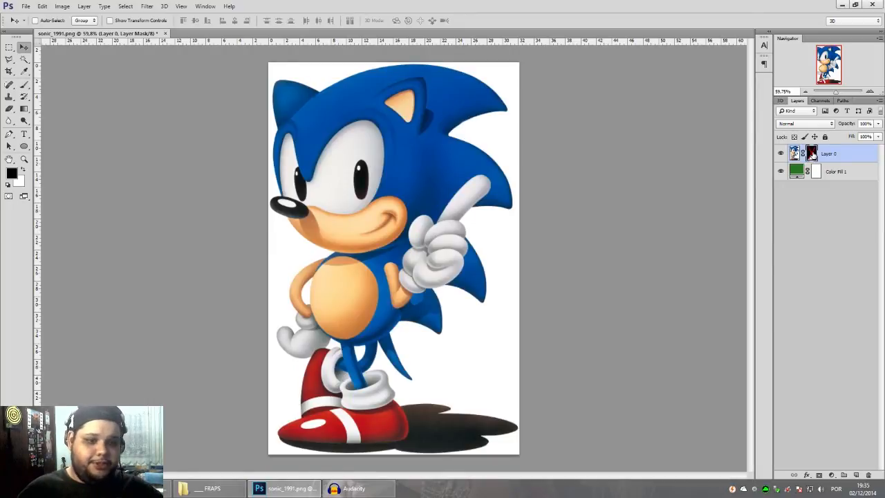
left_click(811, 155, "shift")
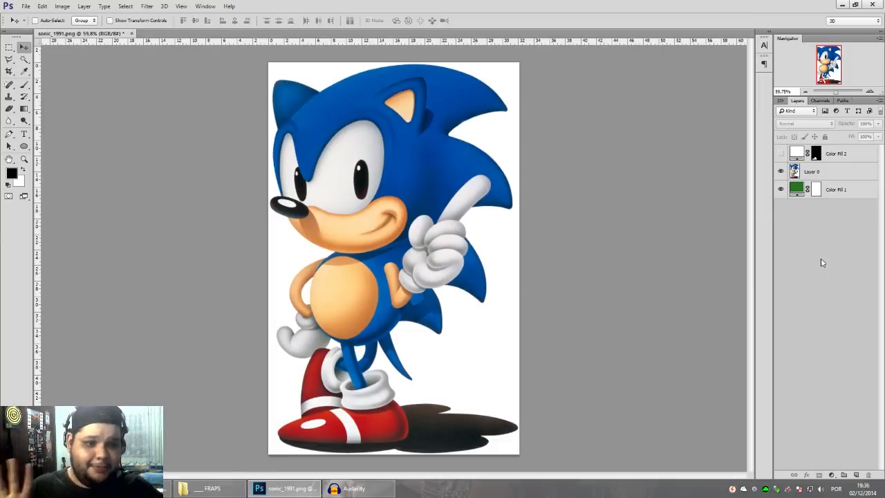
Add a Hue/Saturation adjustment layer above Layer 0 and set its Saturation to -100.
left_click(831, 170)
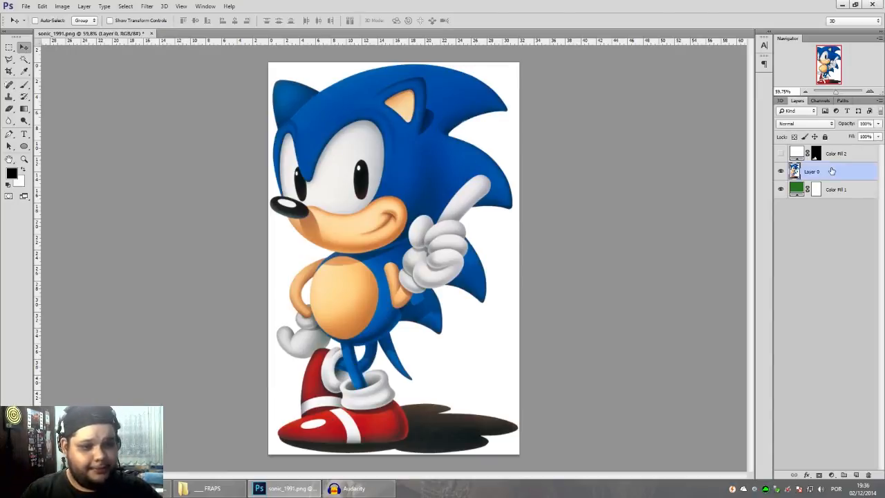
left_click(833, 475)
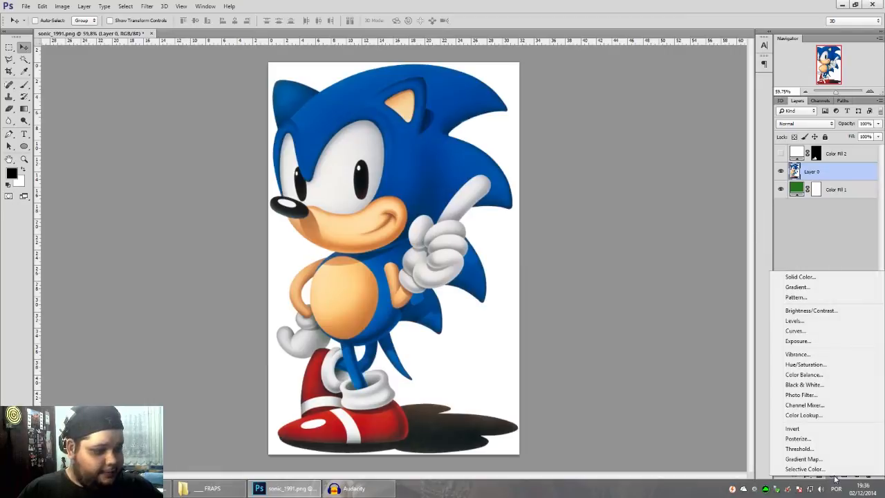
left_click(824, 364)
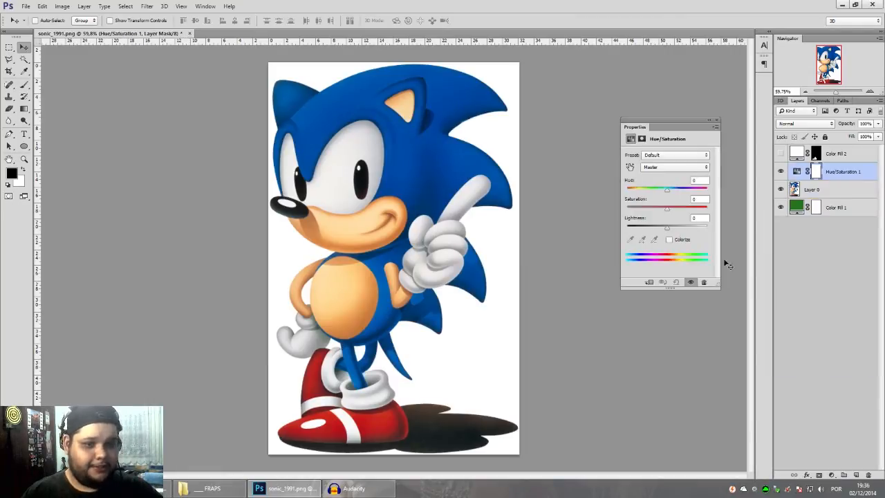
left_click_drag(664, 120, 648, 117)
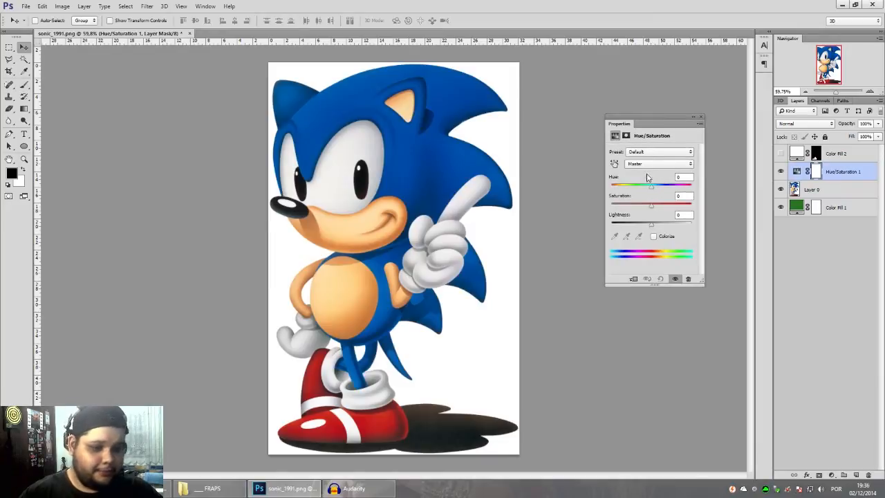
left_click_drag(652, 209, 599, 208)
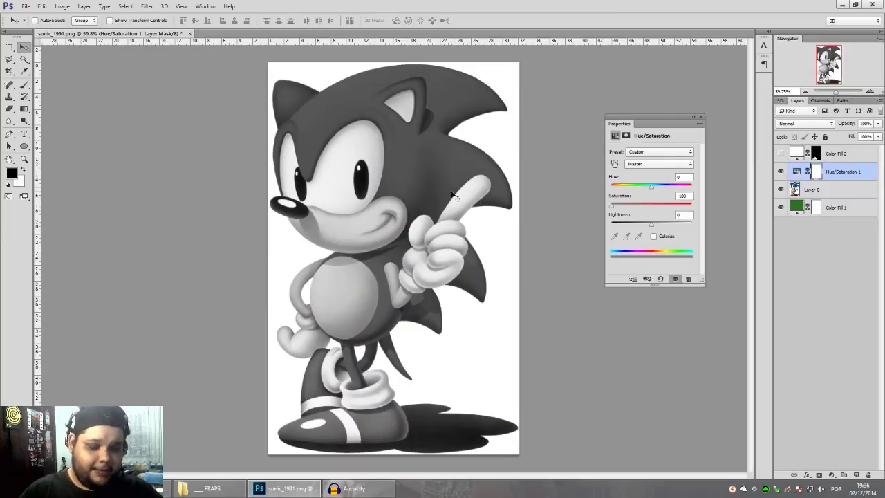
left_click(700, 117)
Hide and show the Hue/Saturation layer to compare the character in color and grayscale, keeping that layer selected.
left_click(780, 171)
left_click(780, 171)
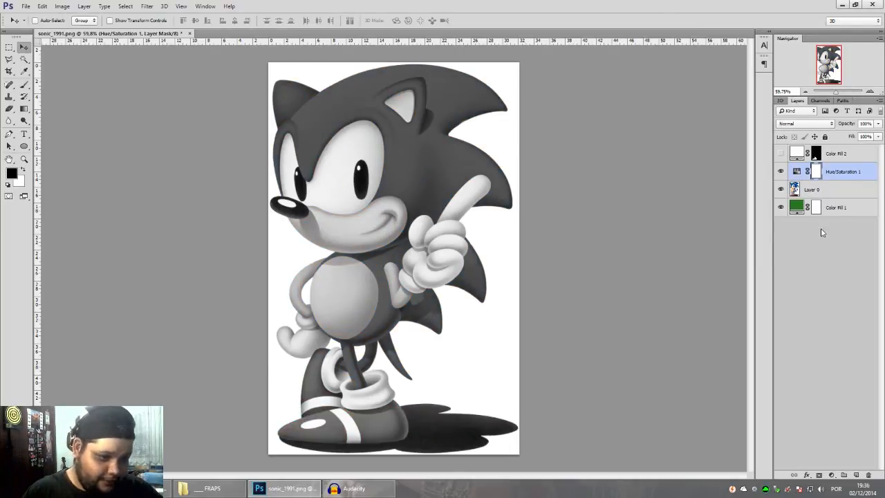
left_click(842, 172)
mouse_move(842, 172)
left_mouse_down()
mouse_move(833, 197)
mouse_move(829, 172)
left_mouse_up()
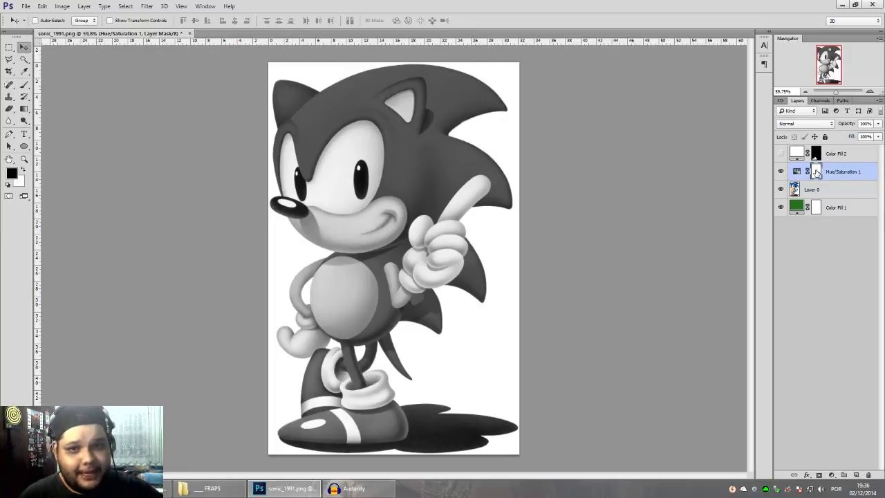
Delete the layer mask from the Hue/Saturation adjustment layer.
left_click(838, 237)
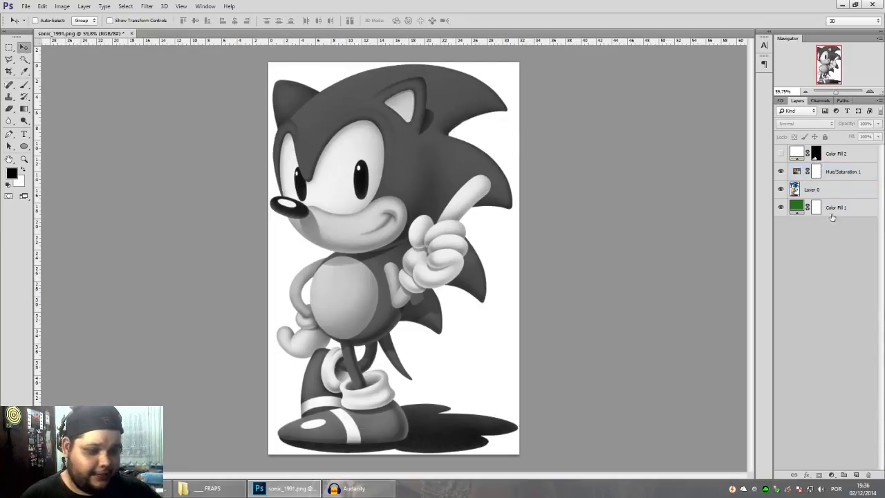
right_click(816, 171)
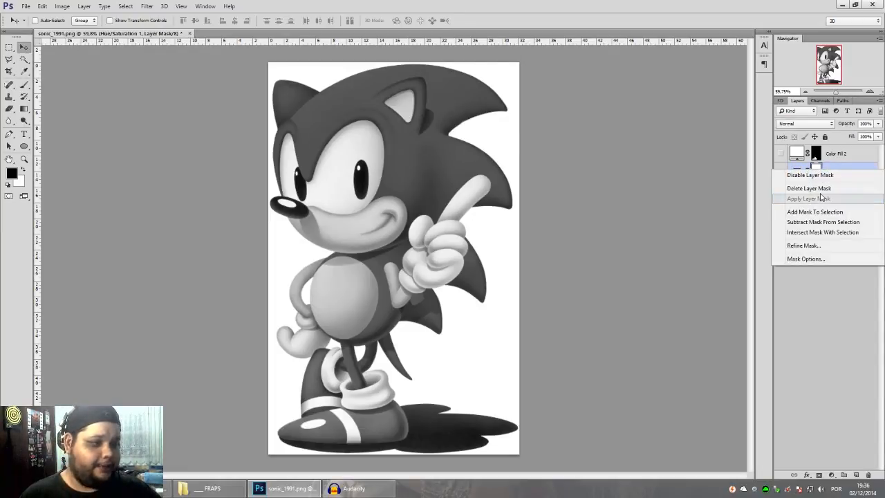
left_click(821, 189)
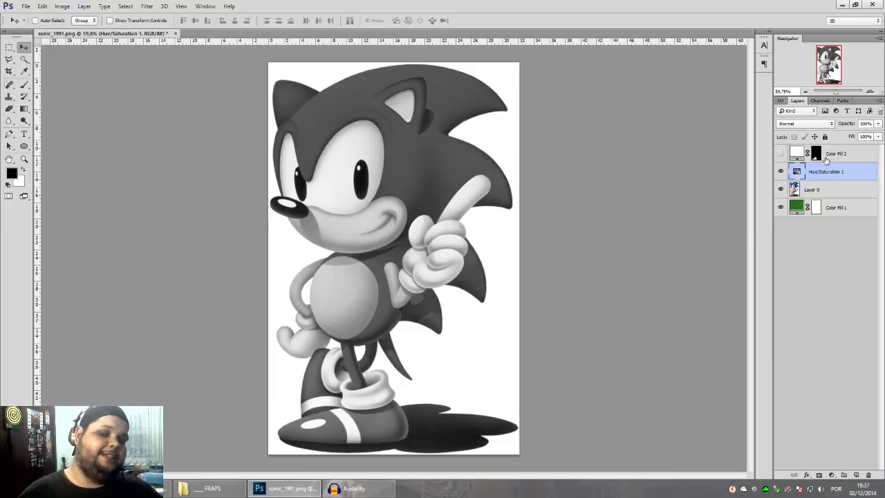
Display the saved Work Path of the ear over the image.
left_click(843, 101)
left_click(817, 121)
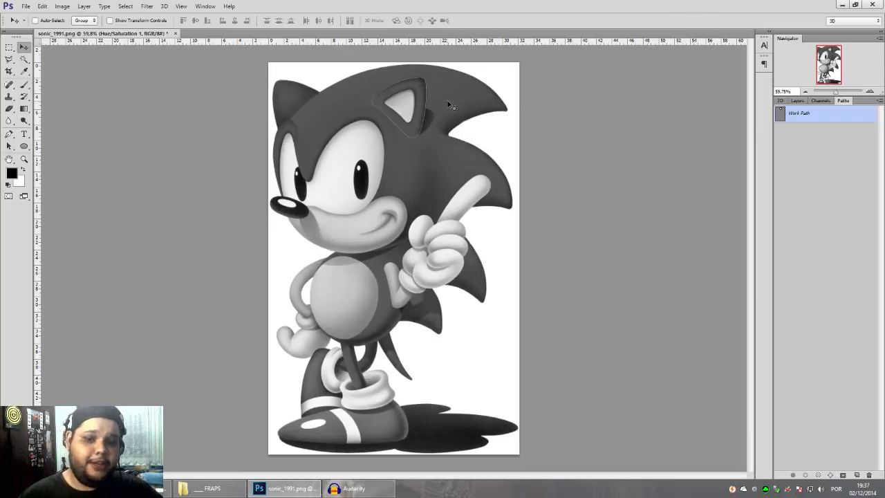
Convert the ear's Work Path into a selection, and deselect it.
key("p")
right_click(413, 105)
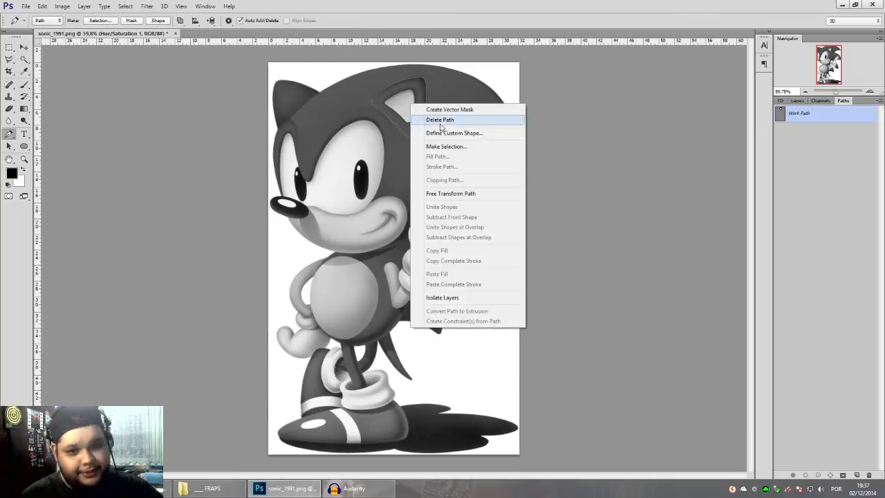
left_click(456, 147)
left_click(488, 185)
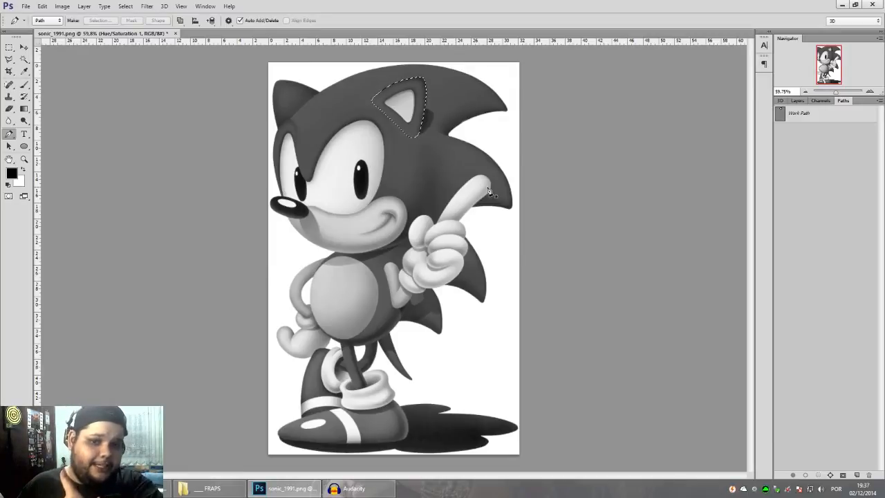
key("ctrl+d")
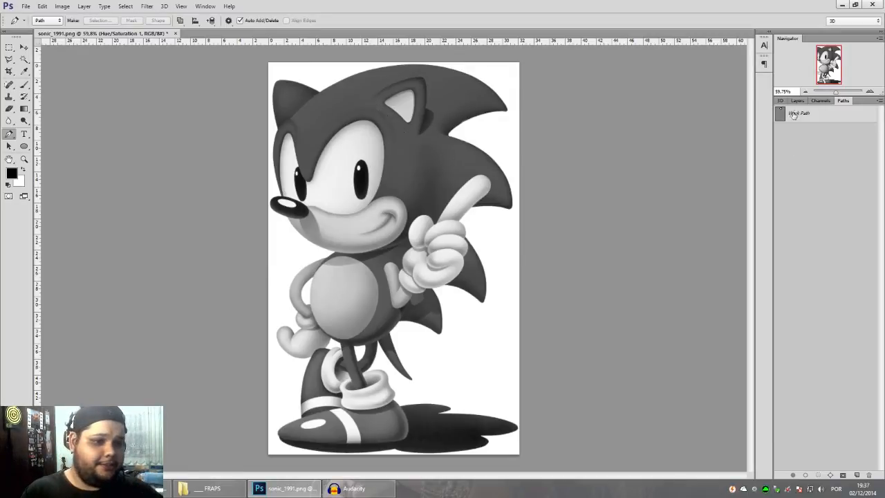
Load the shoe-shaped mask of Color Fill 2 as a selection and apply it as a layer mask on Hue/Saturation 1.
left_click(798, 101)
left_click(815, 155, "ctrl")
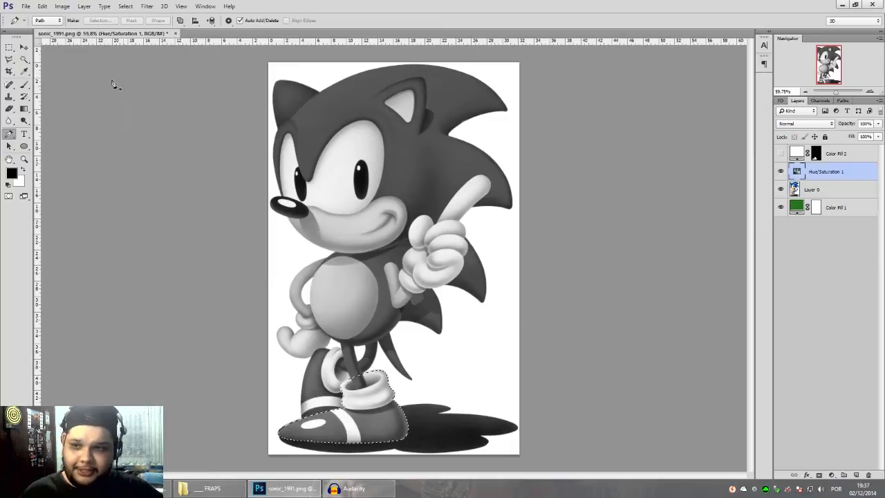
left_click(23, 47)
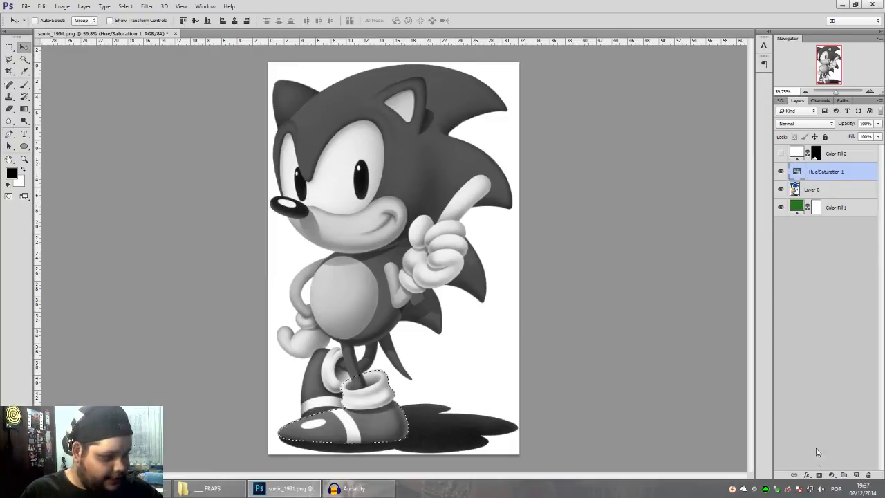
left_click(819, 476)
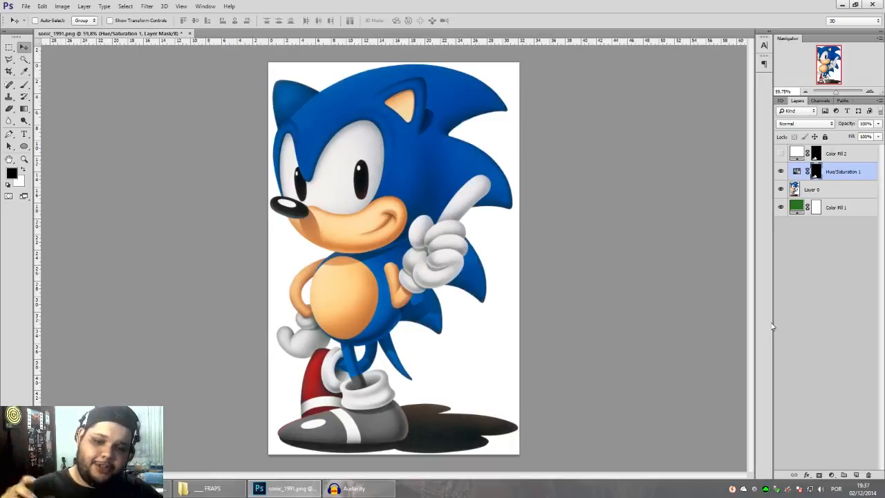
Hide and show the masked Hue/Saturation 1 layer twice to compare the front shoe in color and grayscale.
left_click(781, 172)
left_click(781, 172)
left_click(781, 173)
left_click(781, 172)
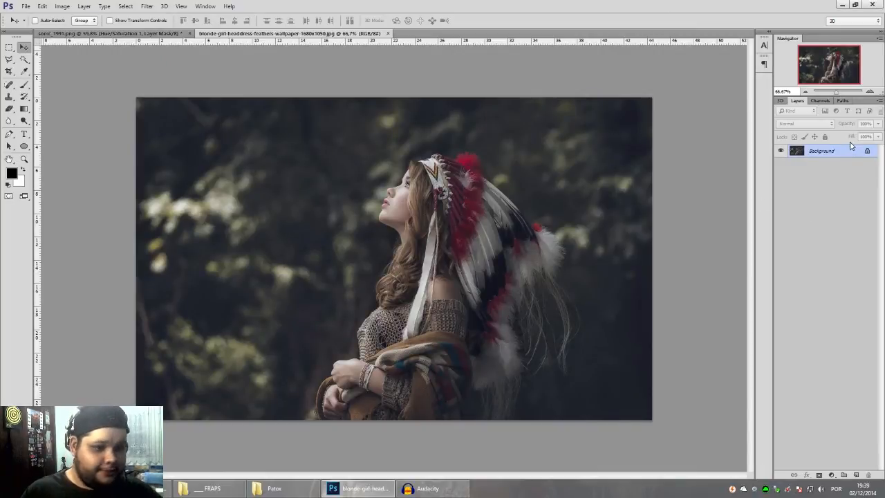
Convert the locked Background of the feather headdress photo into an editable layer named Layer 0.
double_click(848, 150)
left_click(517, 157)
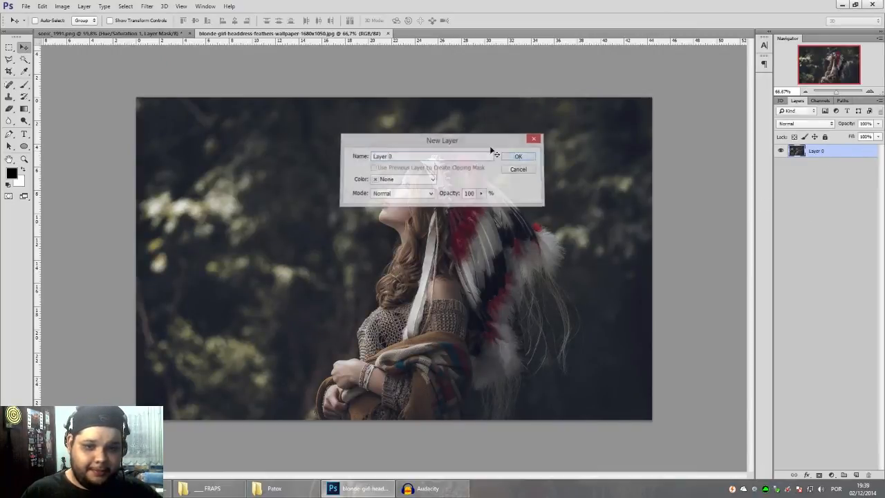
scroll(424, 278, "up", 1)
scroll(424, 278, "up", 1)
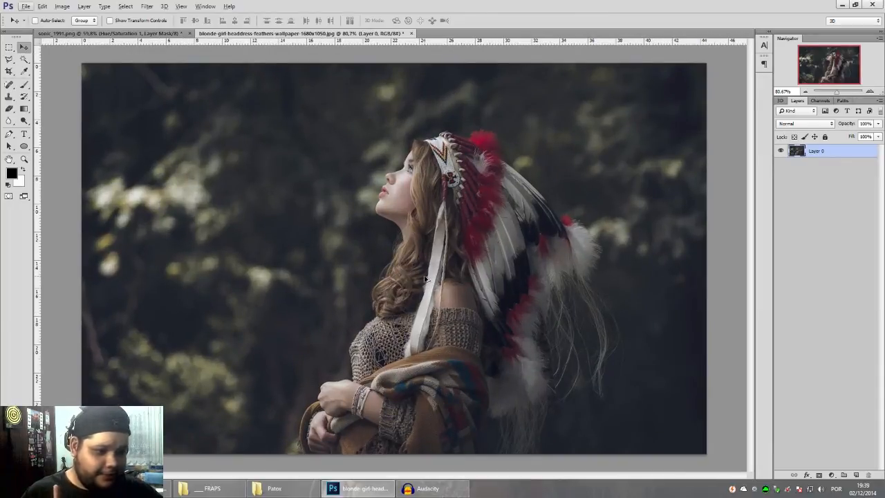
Add a Levels adjustment layer above Layer 0 with RGB input levels of 12, 0.86 and 196.
left_click(831, 474)
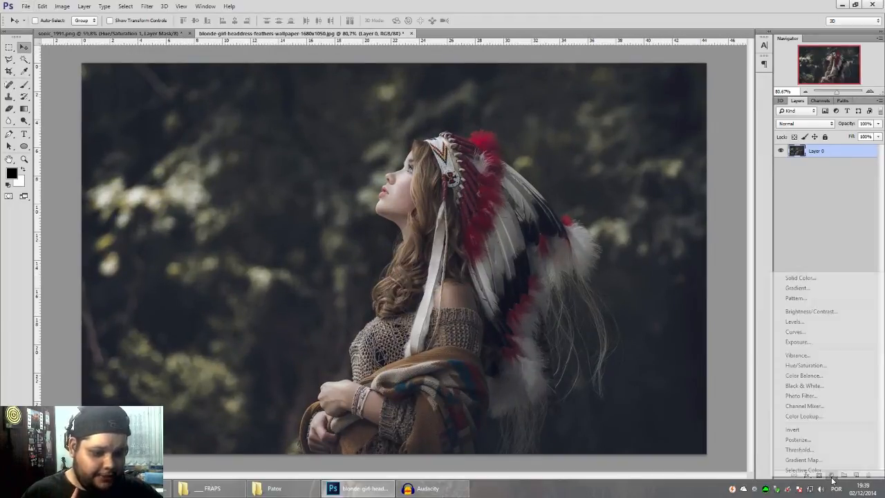
left_click(795, 322)
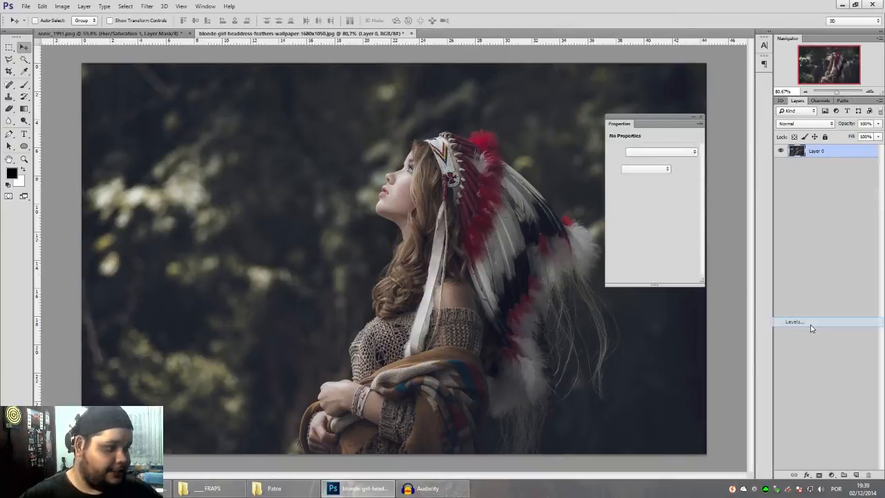
left_click_drag(622, 219, 625, 219)
left_click_drag(693, 220, 654, 221)
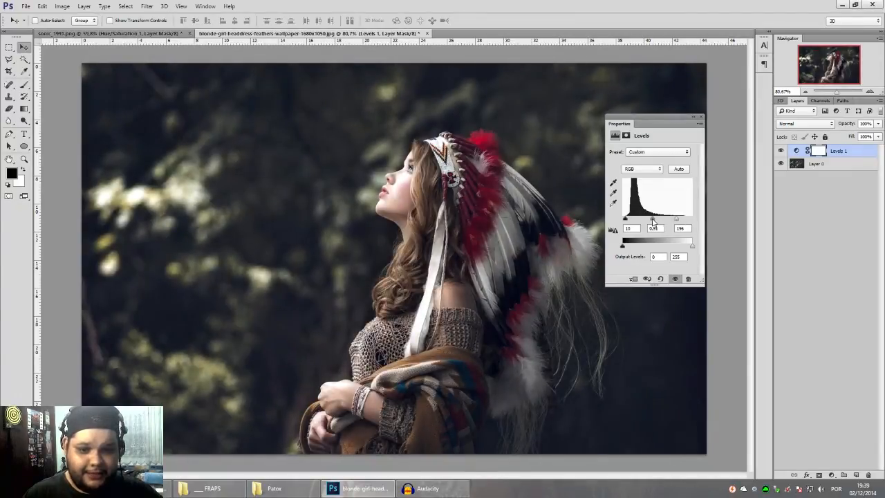
left_click_drag(624, 220, 626, 219)
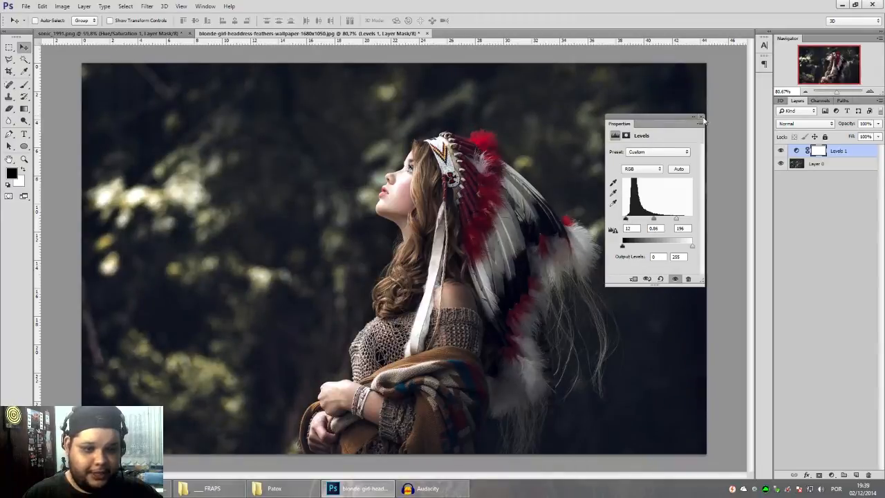
left_click(700, 116)
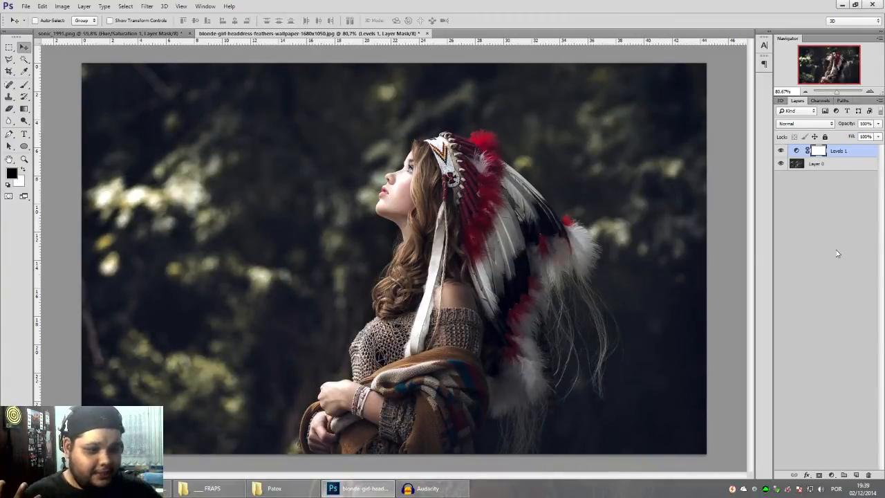
Add a Solid Color fill layer in crimson red #cd123e above the Levels adjustment.
left_click(830, 476)
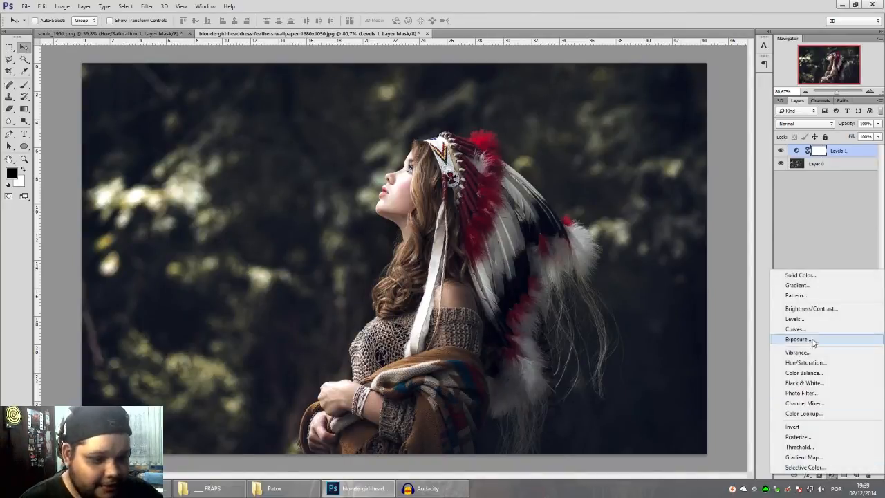
left_click(813, 278)
left_click_drag(661, 325, 640, 291)
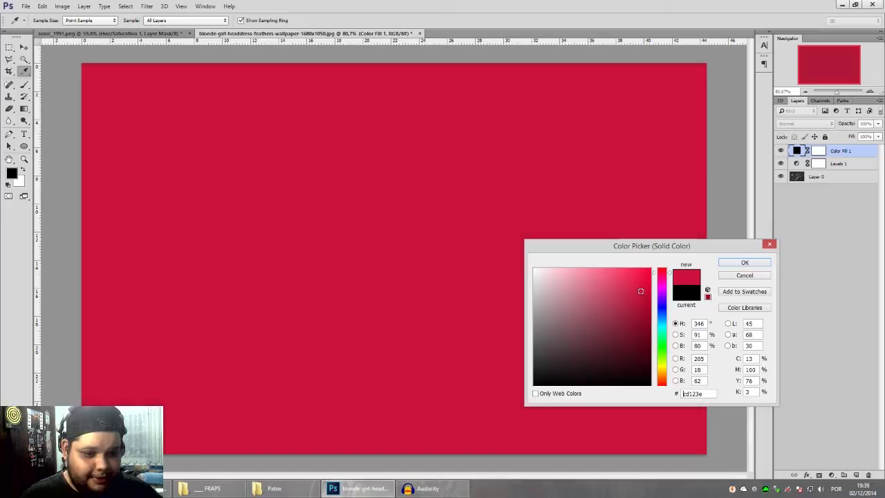
left_click(743, 262)
Set the red Color Fill 1 layer's blend mode to Overlay and its Fill to 40%.
left_click(797, 125)
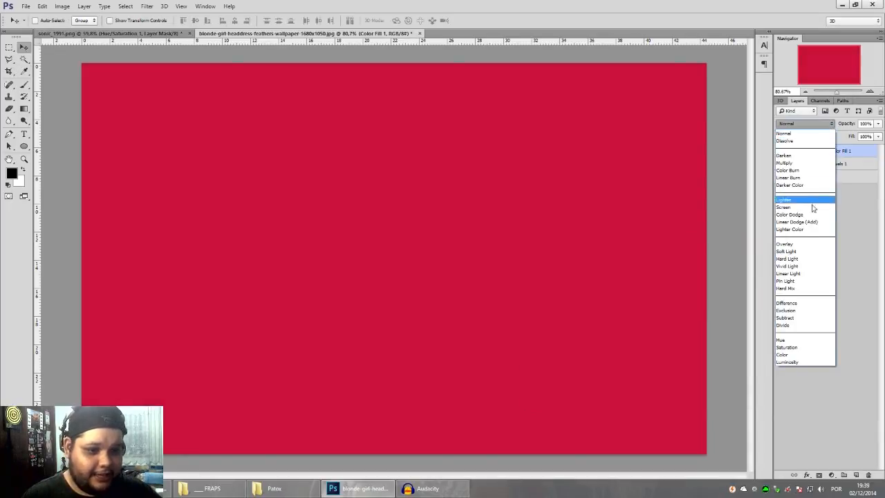
left_click(807, 240)
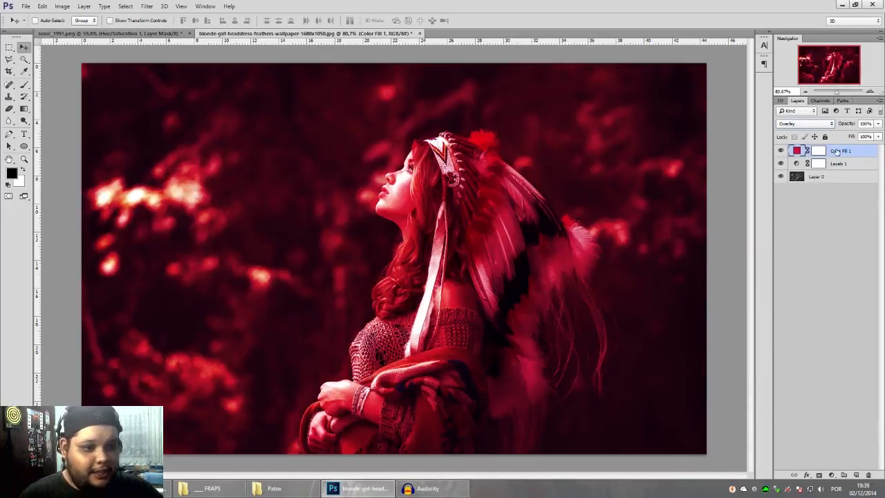
left_click(866, 136)
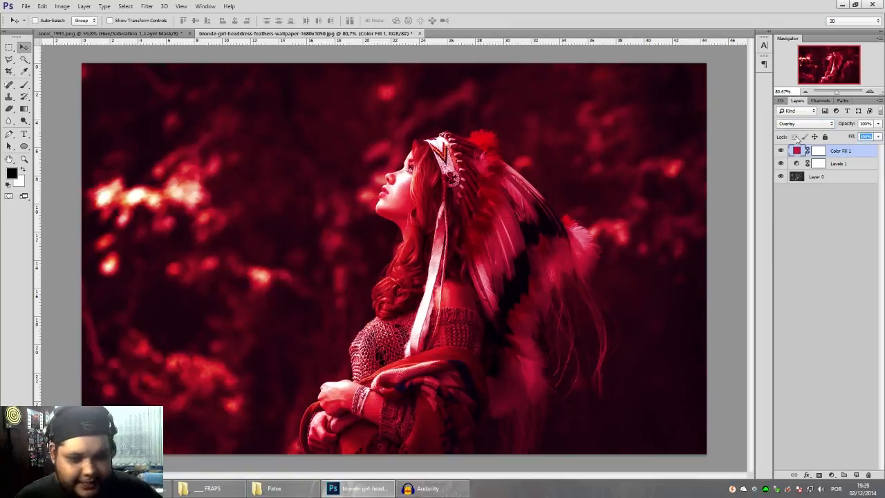
type("50")
key("Return")
left_click(867, 137)
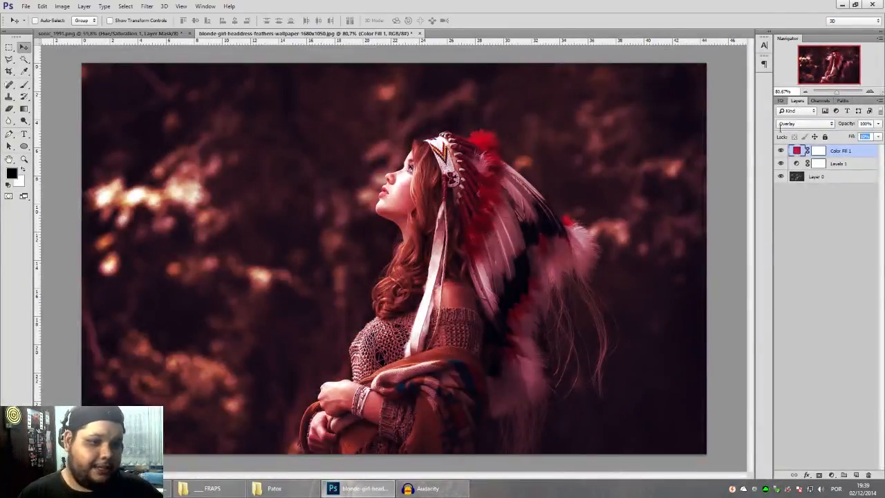
type("40")
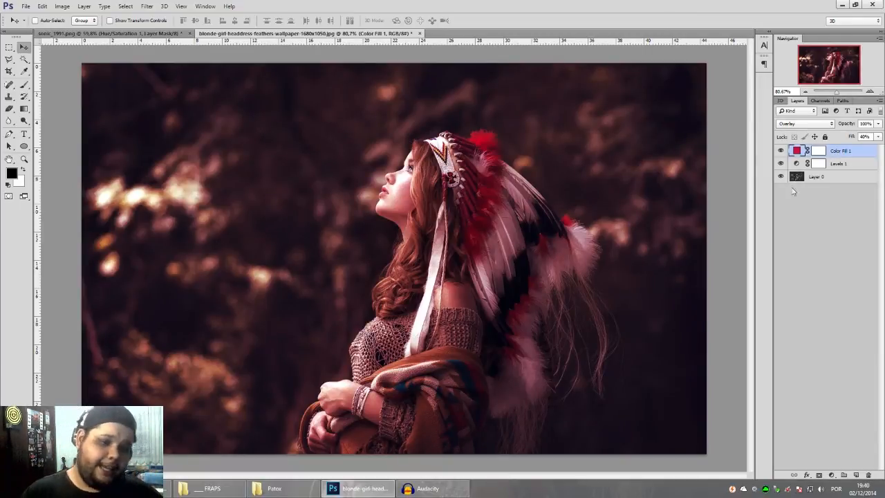
Target the Color Fill 1 layer mask and set up a soft Brush of 332 px with 0% hardness.
left_click(817, 151)
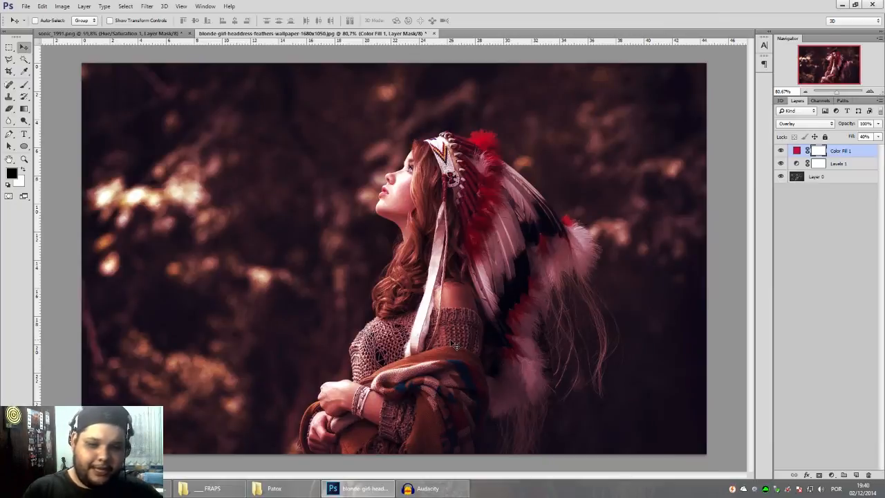
key("b")
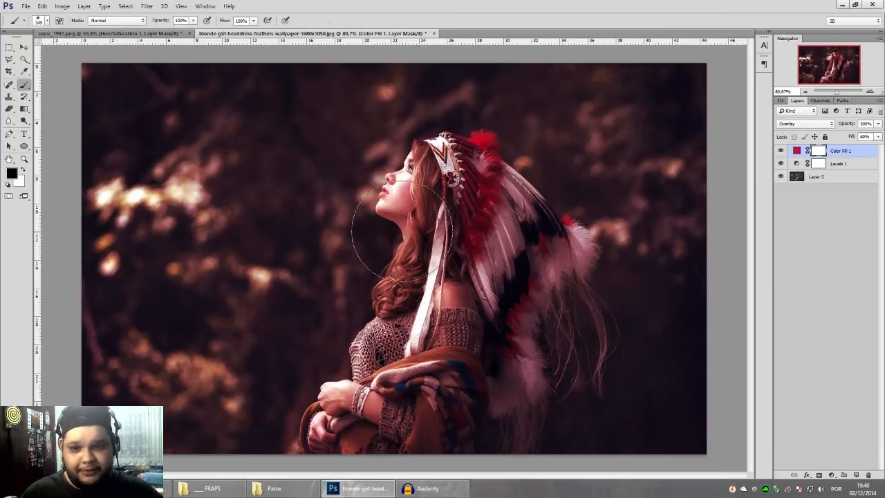
right_click(418, 189)
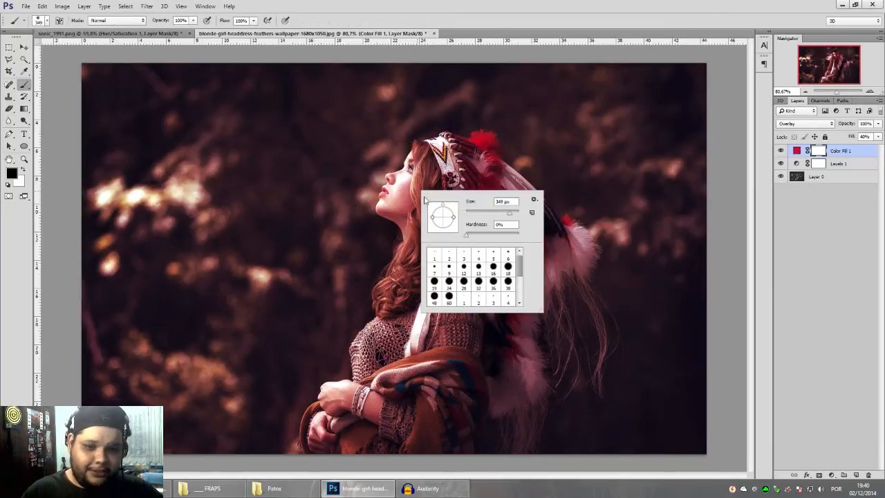
left_click_drag(510, 214, 479, 233)
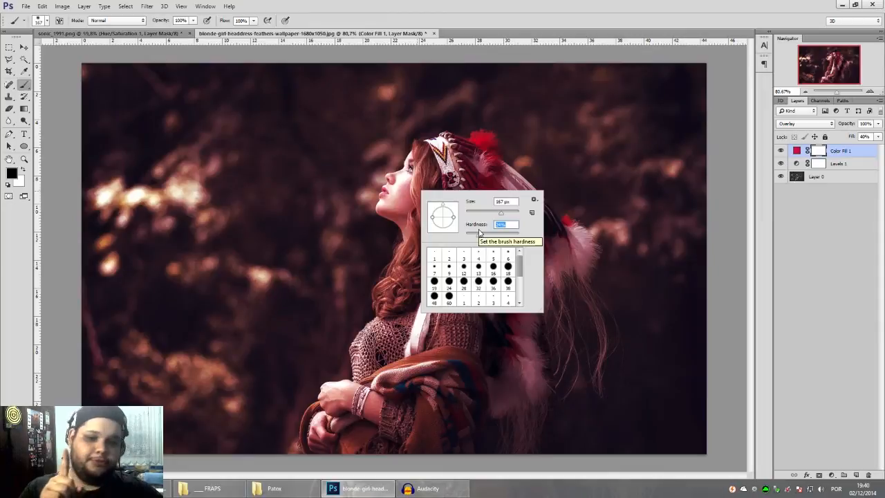
left_click_drag(480, 233, 527, 233)
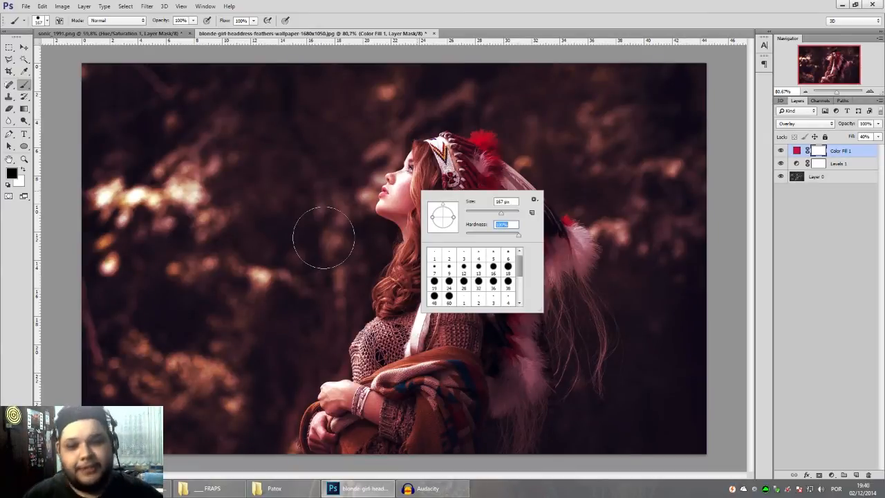
left_click_drag(470, 235, 446, 237)
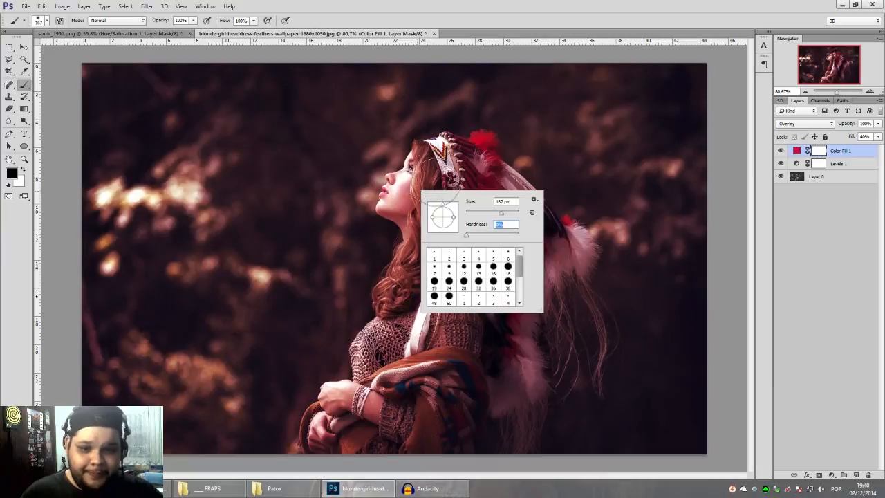
left_click(509, 213)
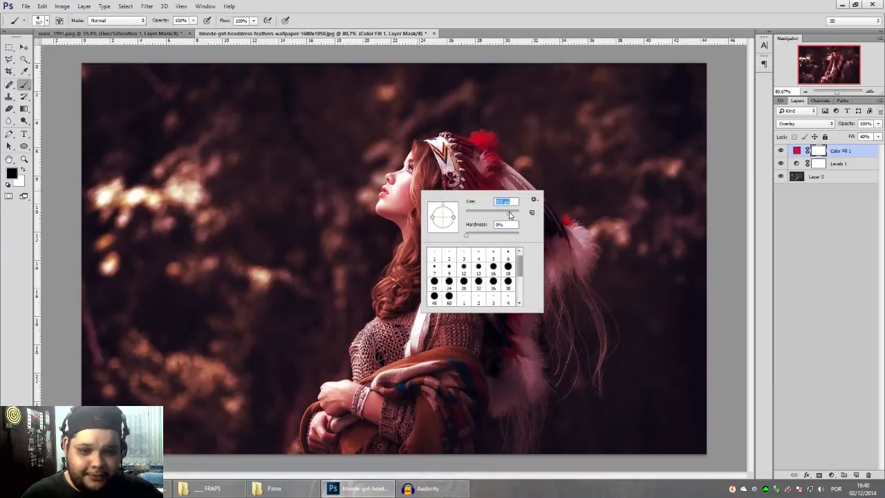
left_click(437, 170)
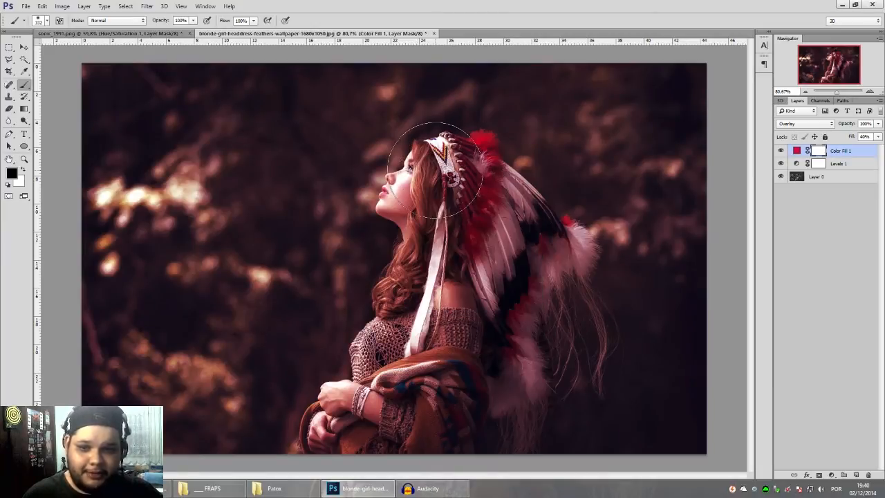
Paint black on the Color Fill 1 mask over the woman's face, hair, clothing and inner headdress to remove the red tint there.
left_click(10, 174)
left_click(493, 380)
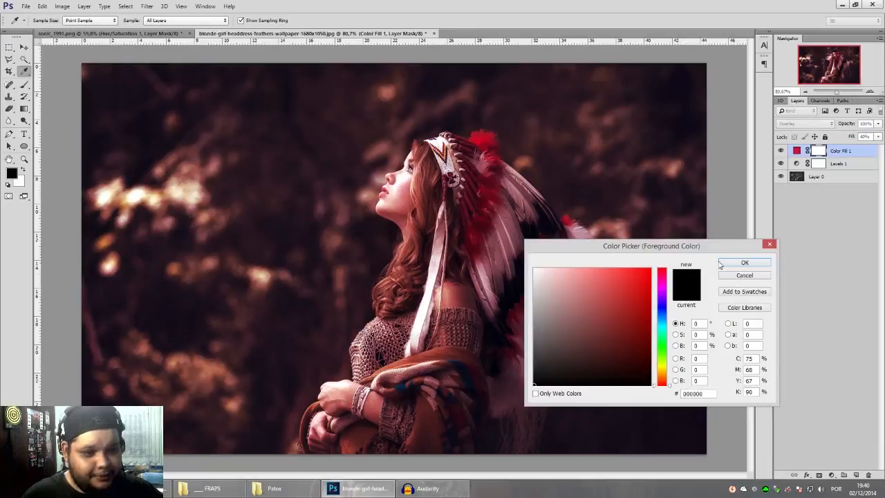
left_click(746, 263)
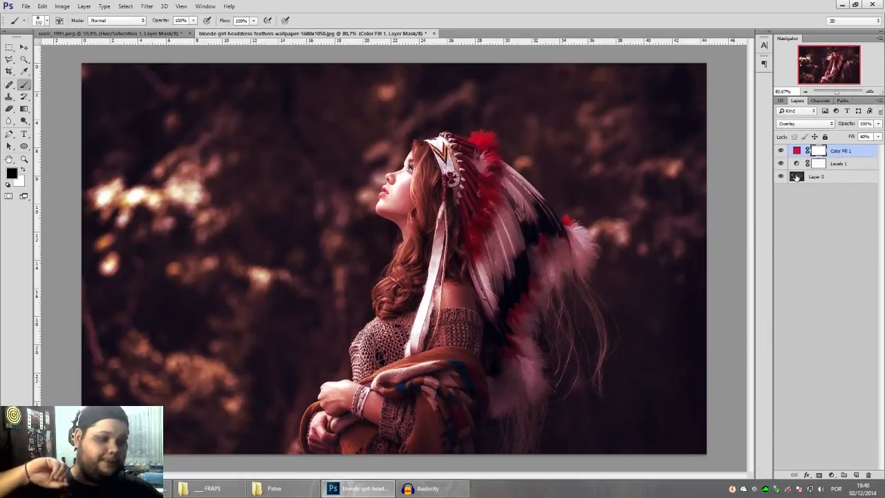
mouse_move(477, 194)
left_mouse_down()
mouse_move(436, 176)
mouse_move(439, 193)
mouse_move(413, 202)
mouse_move(442, 180)
mouse_move(452, 190)
mouse_move(448, 180)
mouse_move(473, 210)
mouse_move(406, 353)
mouse_move(403, 400)
mouse_move(419, 377)
mouse_move(463, 247)
mouse_move(445, 196)
mouse_move(447, 280)
mouse_move(433, 349)
mouse_move(409, 394)
mouse_move(384, 207)
left_mouse_up()
key("x")
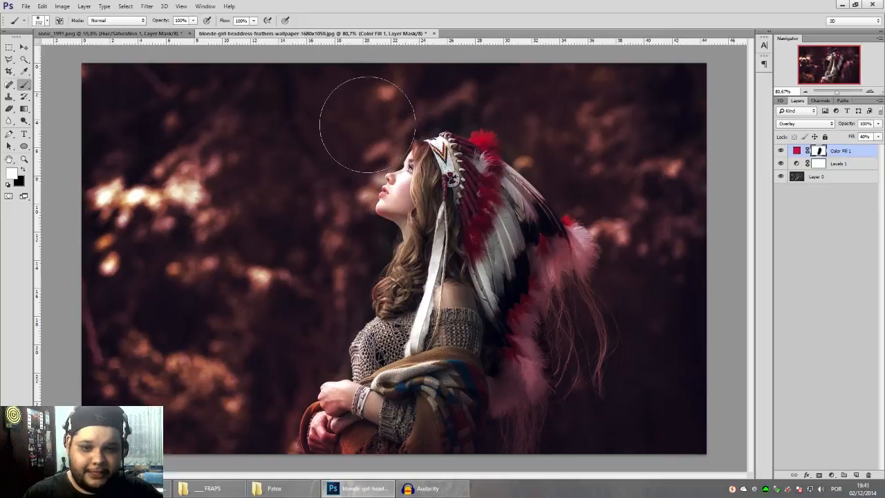
key("x")
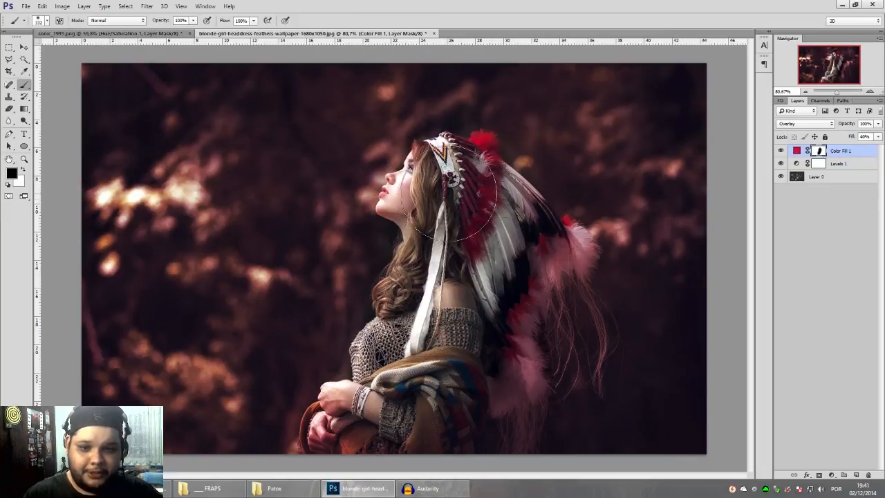
Disable the Color Fill 1 layer mask to compare the photo with the red tint over the whole image.
key("v")
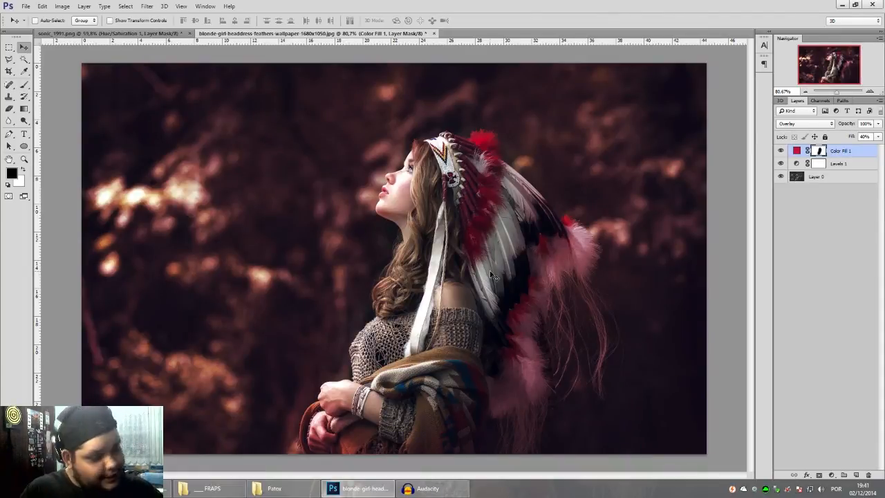
left_click(820, 152, "shift")
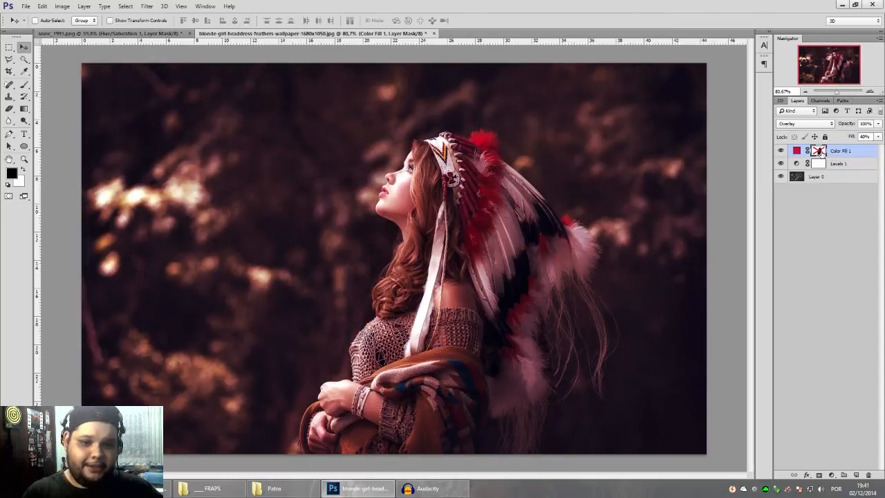
Re-enable the Color Fill 1 layer mask and leave no layer selected.
left_click(820, 151, "shift")
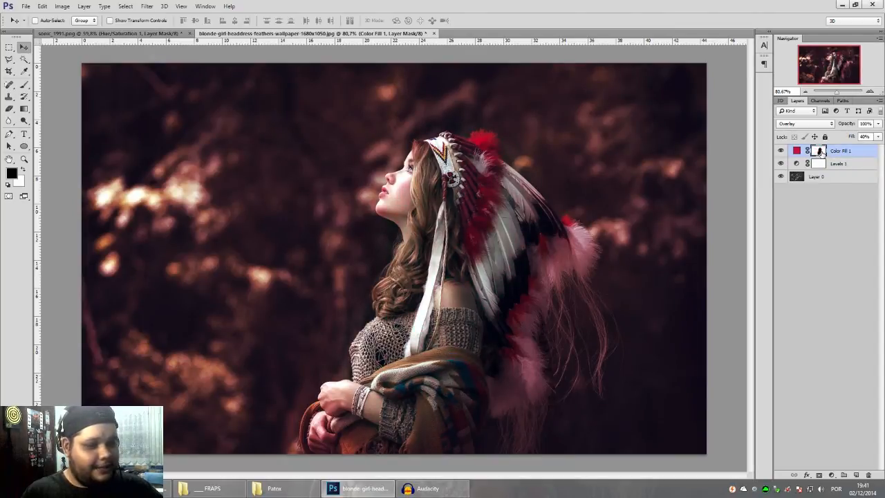
left_click(825, 216)
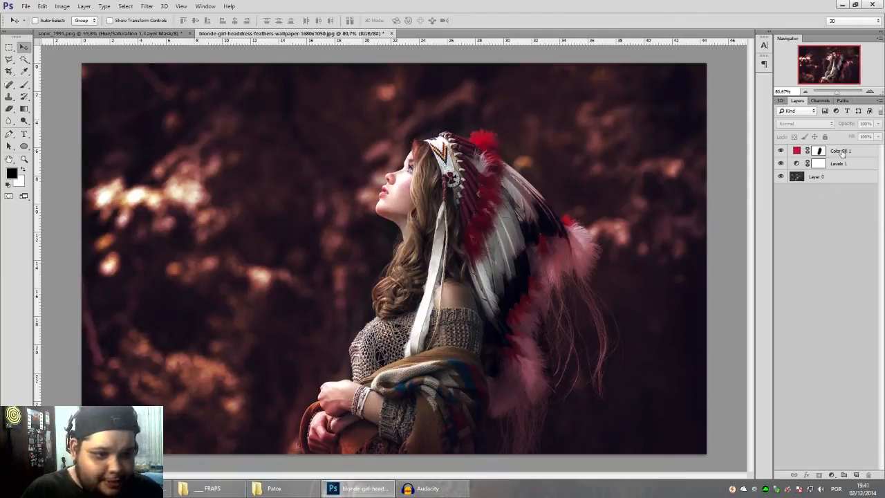
Draw a closed, curved Pen path around the background area in front of the woman, extending past the canvas edges.
key("p")
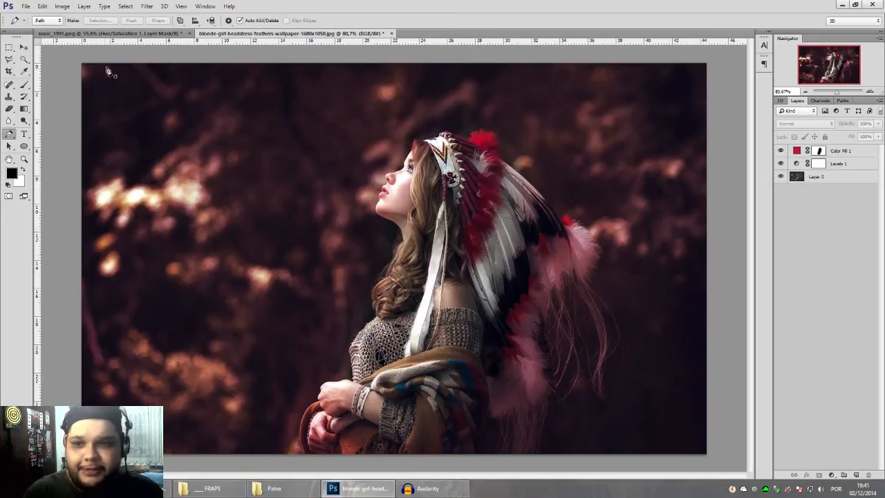
left_click(60, 82)
left_click(54, 357)
left_click(58, 390)
left_click_drag(300, 341, 353, 253)
left_click_drag(436, 64, 477, 40)
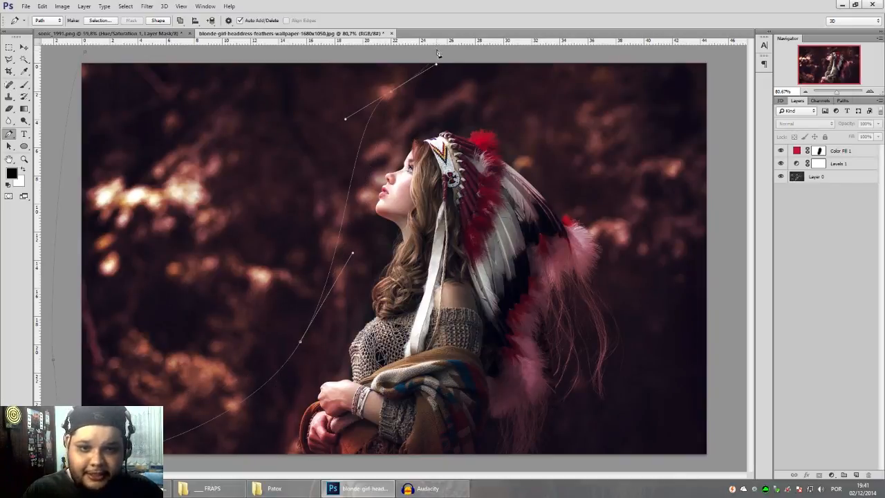
left_click(87, 53)
Convert the closed path into a new anti-aliased selection.
right_click(151, 106)
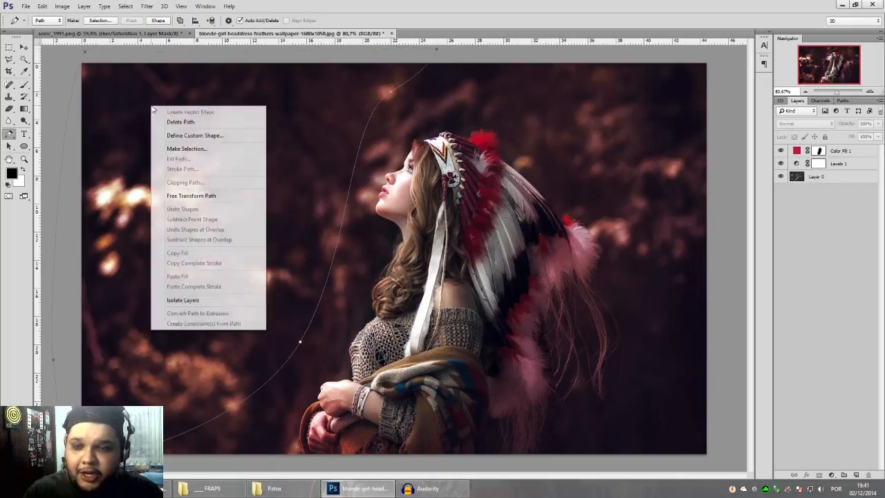
left_click(187, 149)
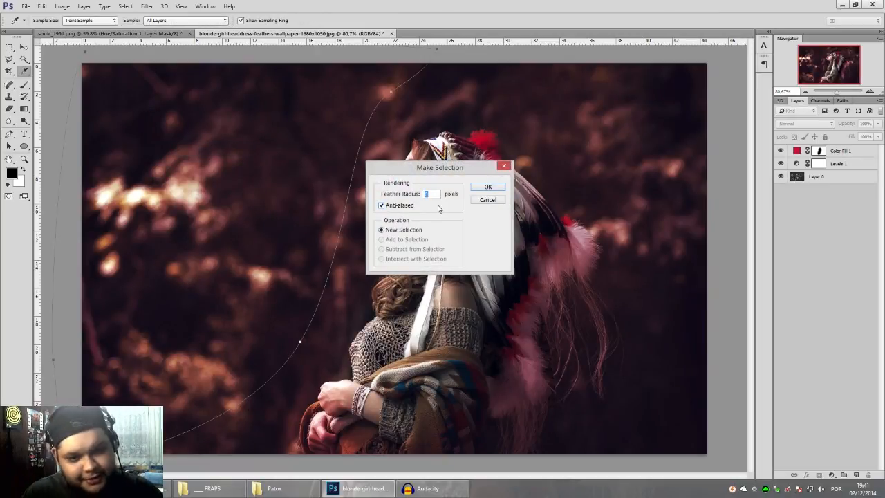
key("Return")
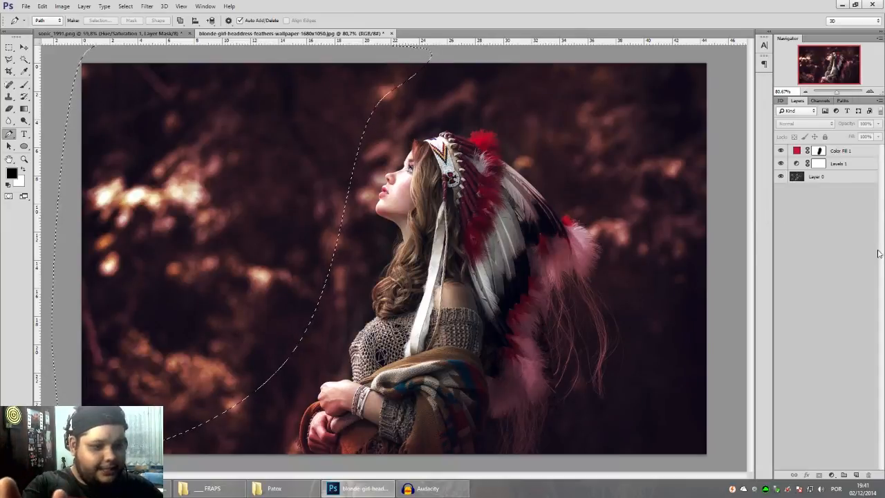
Add a Brightness/Contrast adjustment layer above Color Fill 1, masked by the active background selection.
left_click(852, 152)
left_click(832, 477)
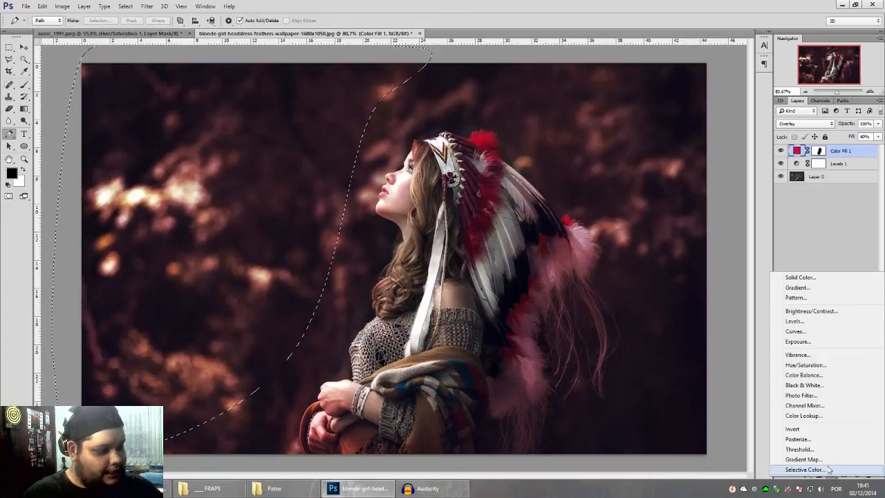
left_click(813, 311)
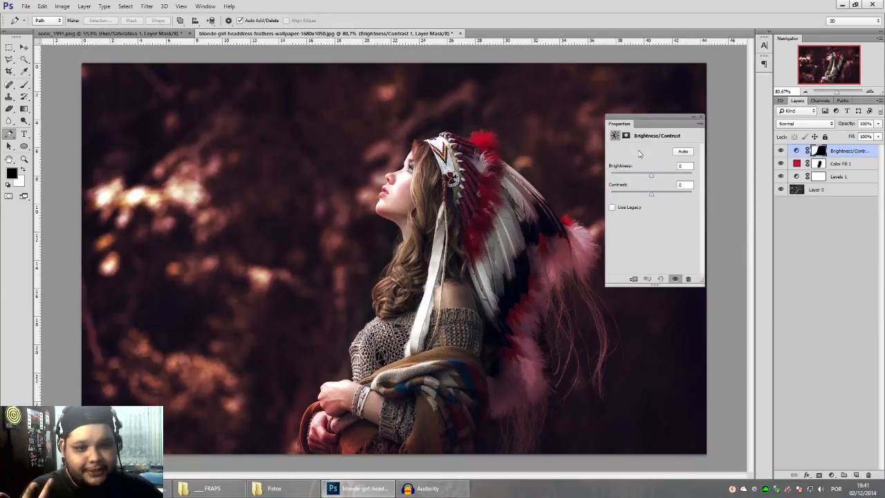
Set the adjustment's brightness to about 90 and its contrast to 47, and close its settings.
left_click_drag(652, 178, 698, 171)
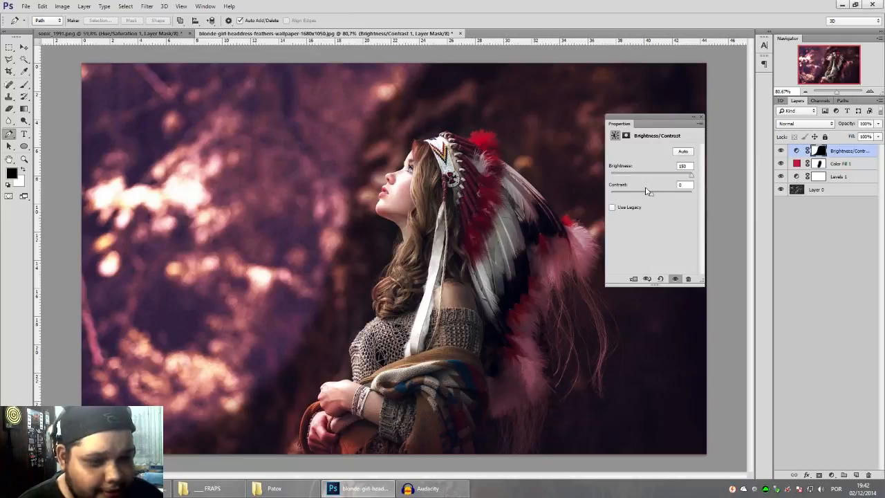
left_click_drag(684, 175, 670, 196)
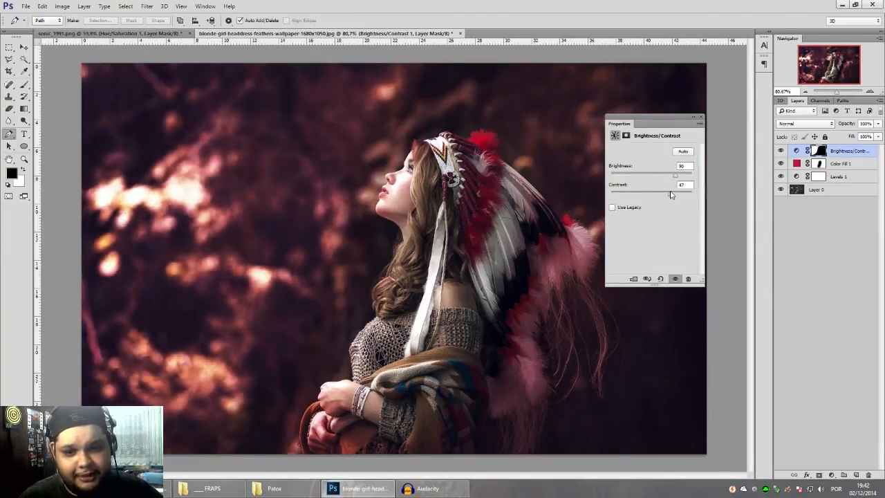
left_click(702, 114)
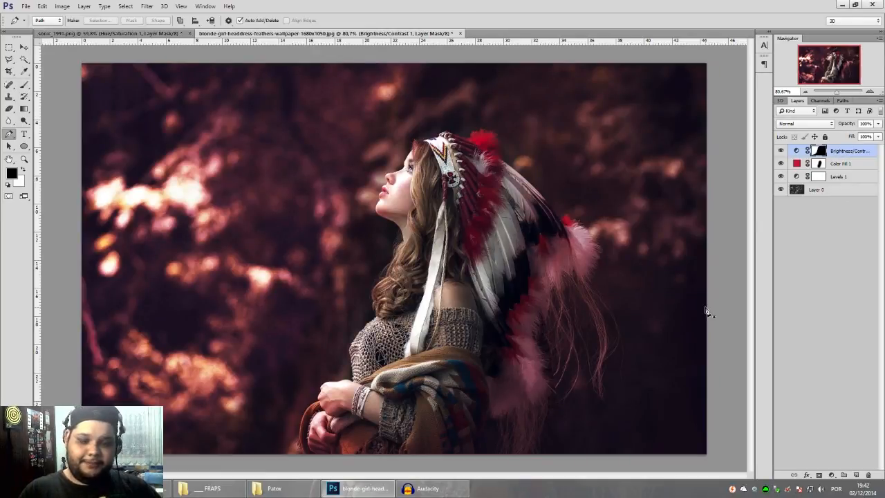